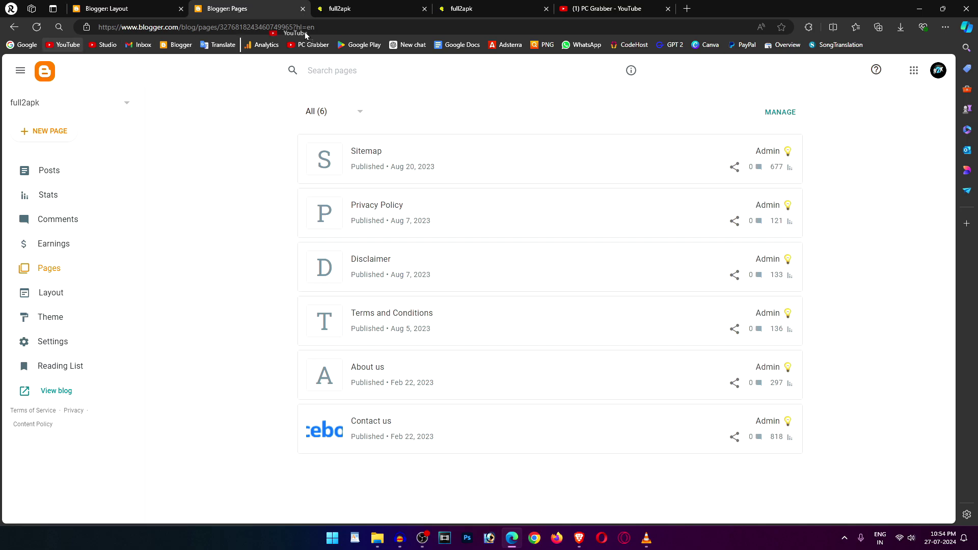
Open YouTube in a new browser tab and search for "about us page pc grabber".
double_click(793, 8)
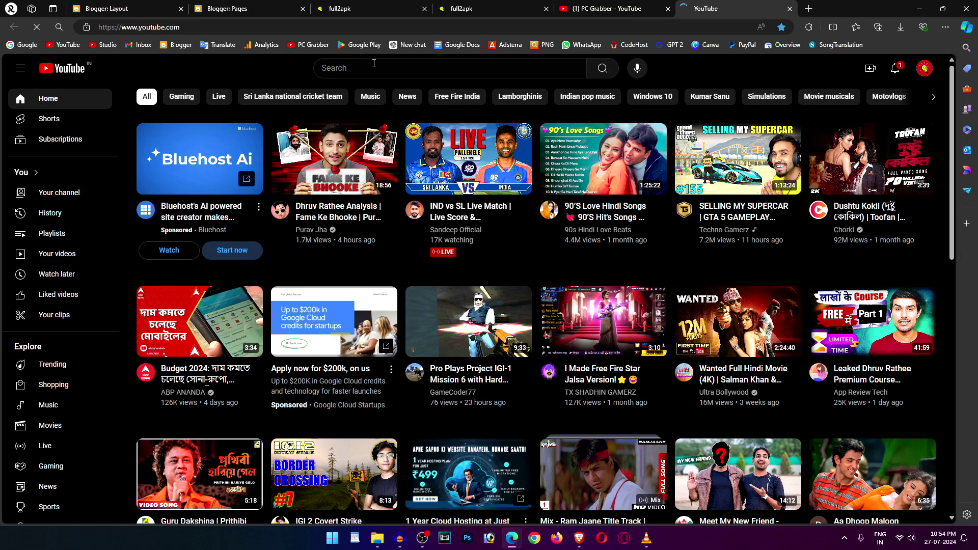
left_click(374, 63)
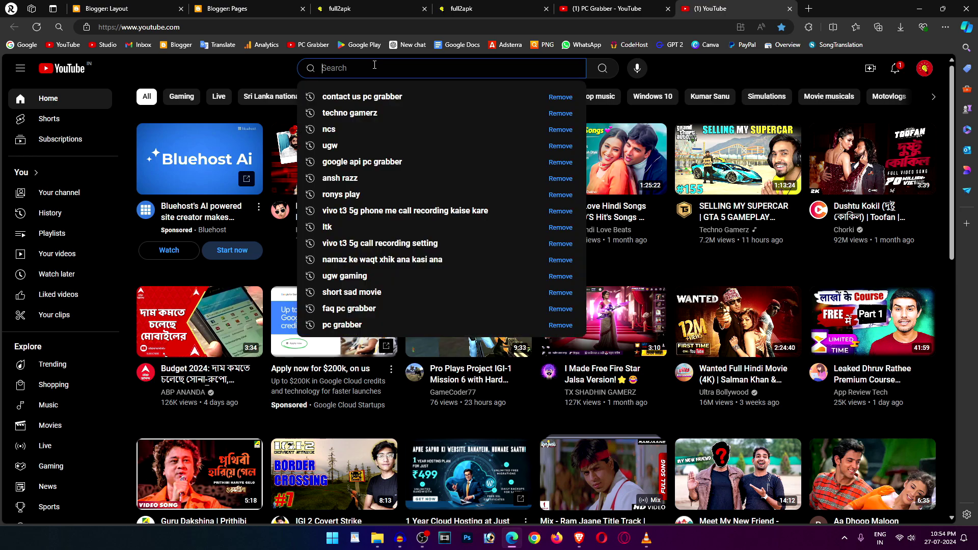
type("about ")
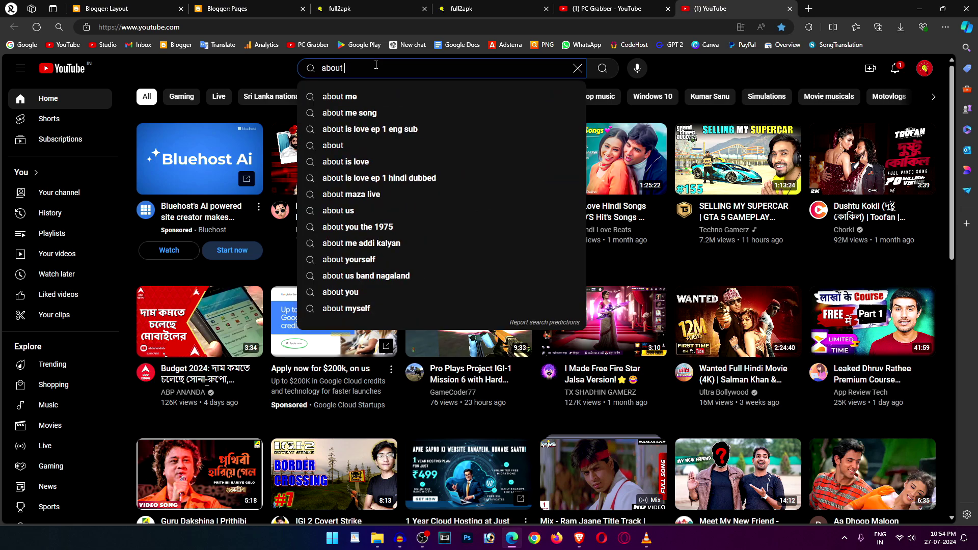
type("us page")
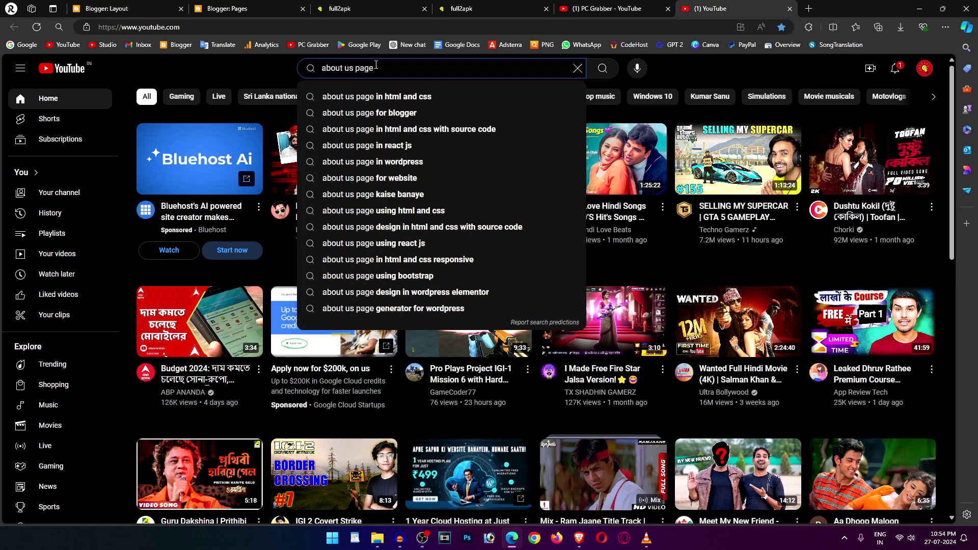
type(" pc grabber")
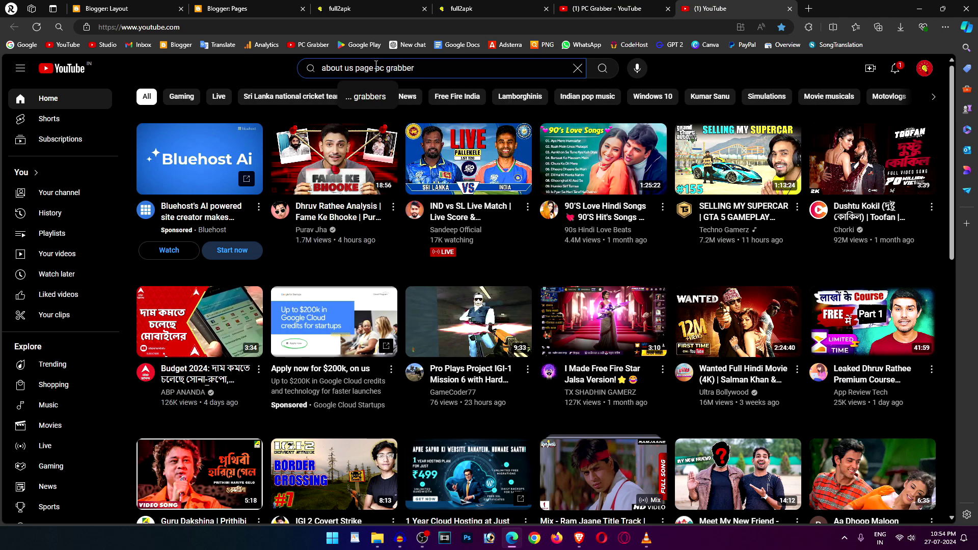
key("Return")
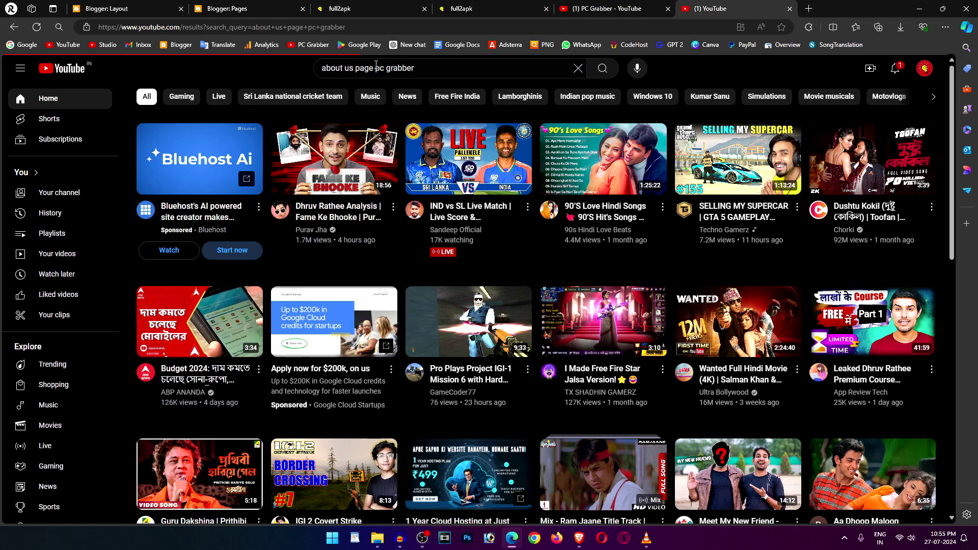
Look through the YouTube search results for PC Grabber tutorials on creating Blogger pages.
scroll(908, 245, "down", 2)
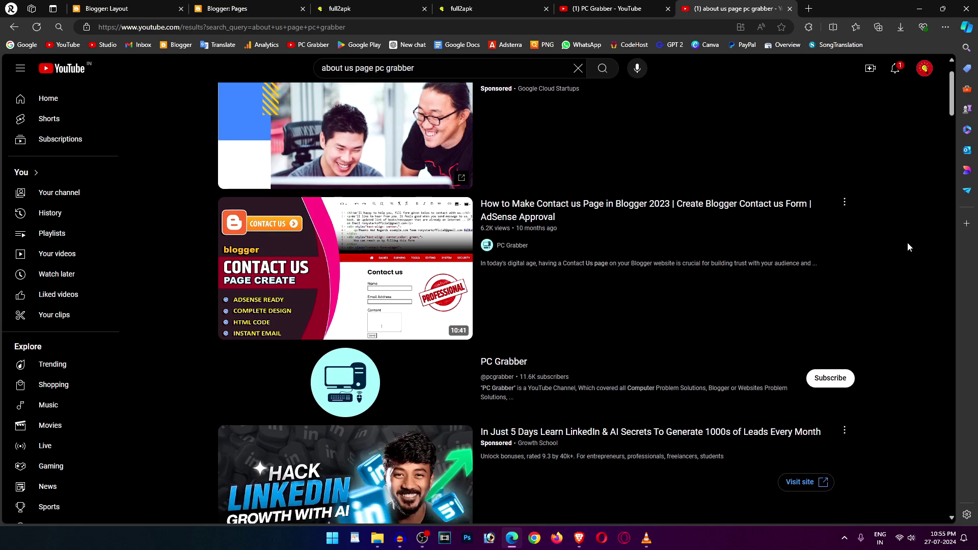
scroll(787, 240, "down", 4)
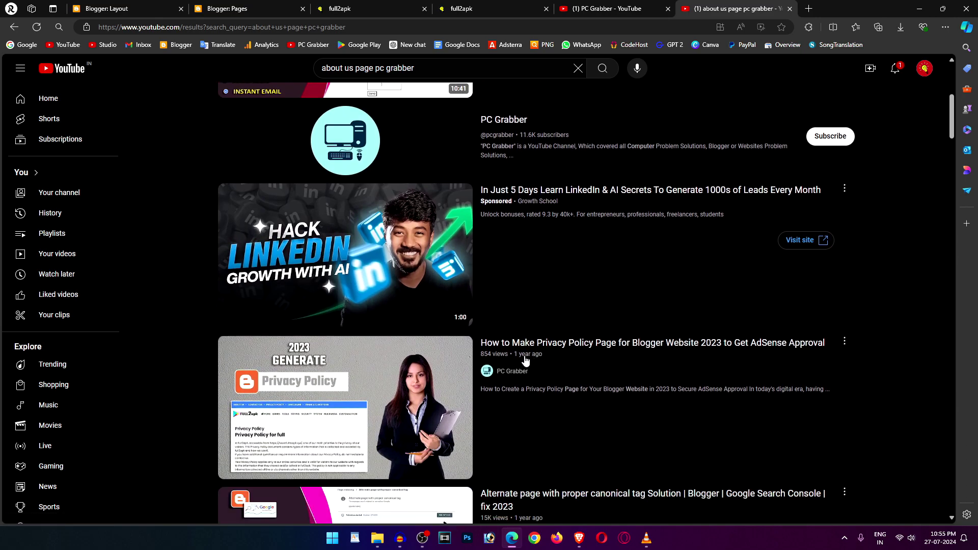
mouse_move(530, 380)
scroll(530, 384, "down", 4)
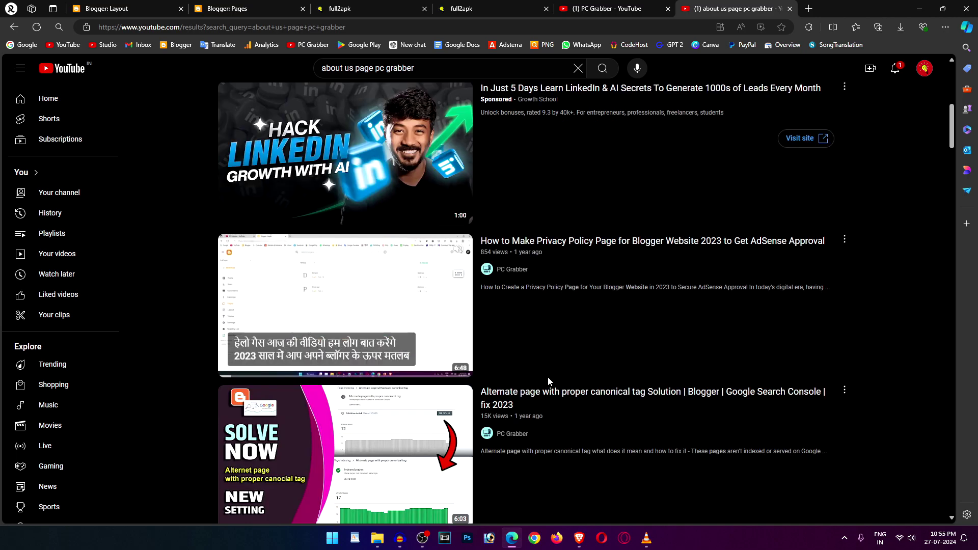
scroll(524, 338, "down", 1)
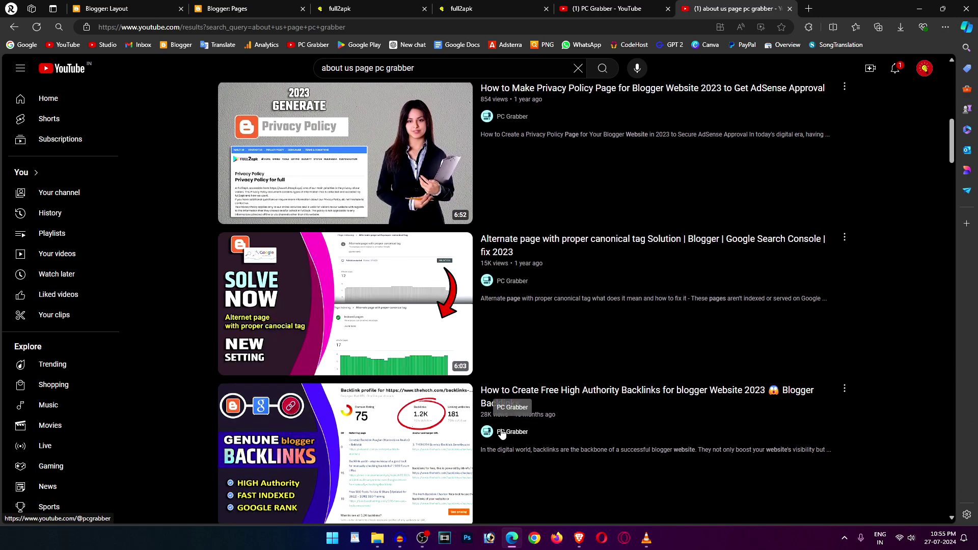
mouse_move(492, 289)
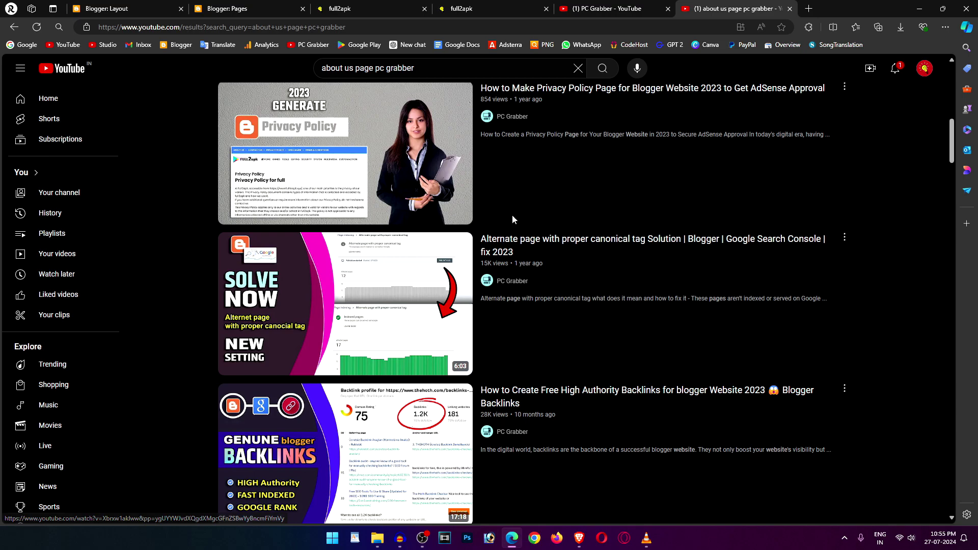
scroll(524, 350, "down", 1)
scroll(562, 348, "down", 2)
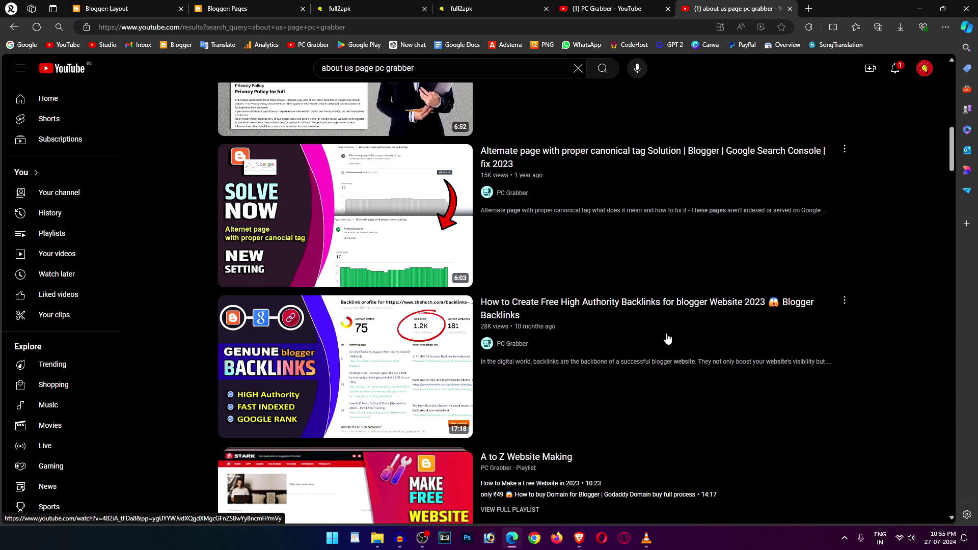
Return to Blogger's page list and copy the share link of the About us page.
left_click(284, 4)
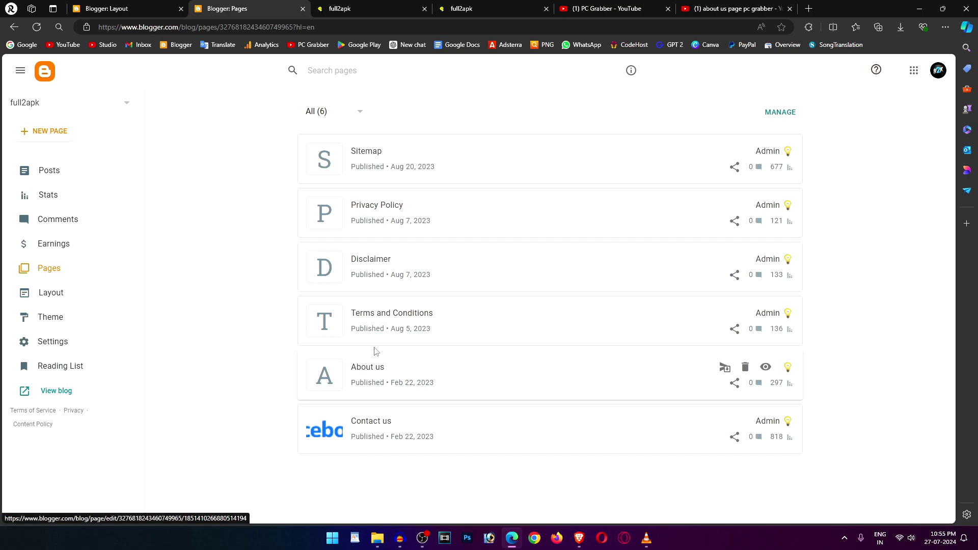
left_click(734, 384)
left_click(557, 78)
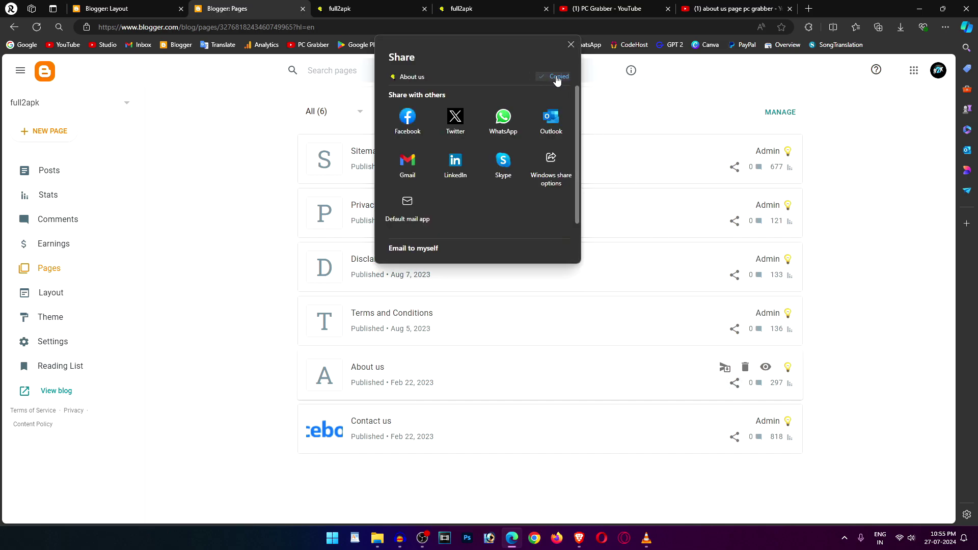
left_click(263, 199)
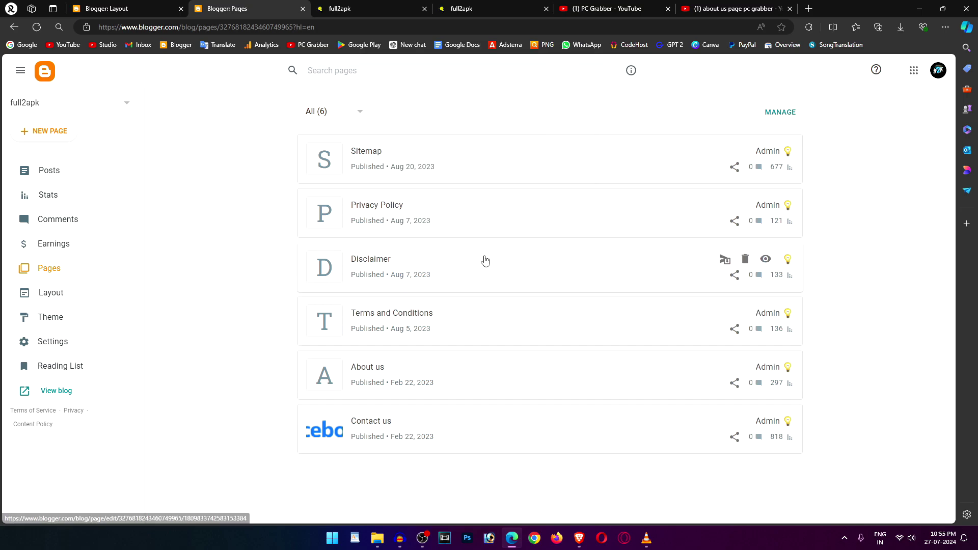
left_click(117, 7)
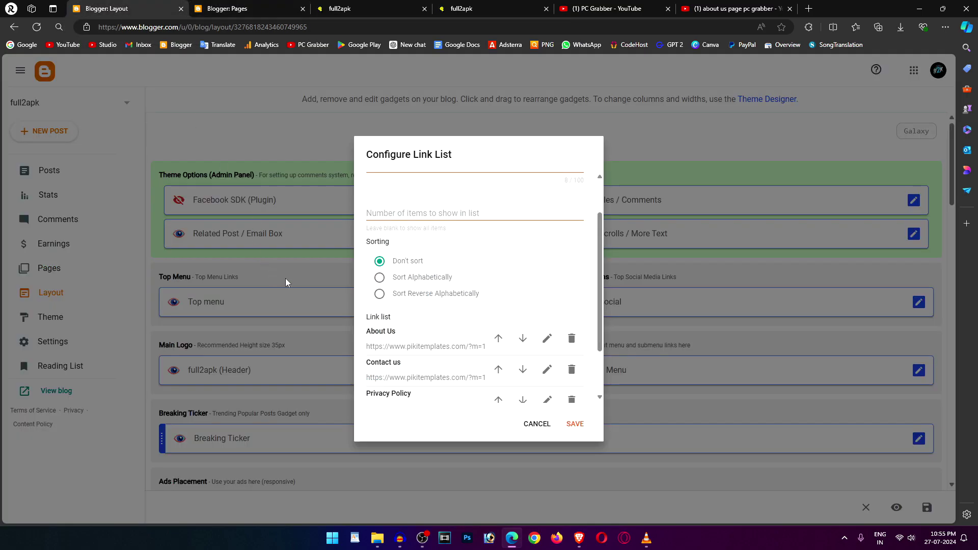
left_click_drag(382, 332, 395, 332)
left_click(548, 338)
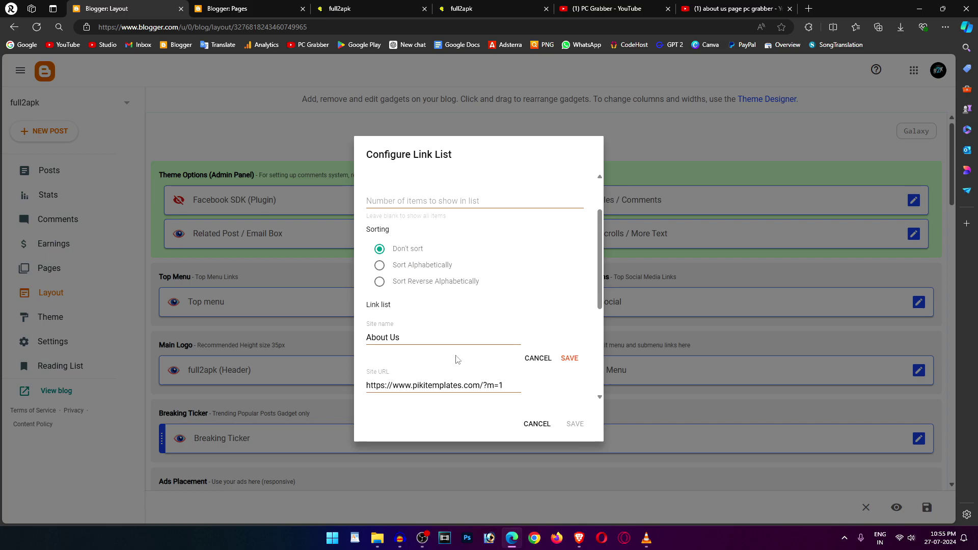
scroll(515, 340, "down", 1)
left_click_drag(506, 348, 337, 356)
key("BackSpace")
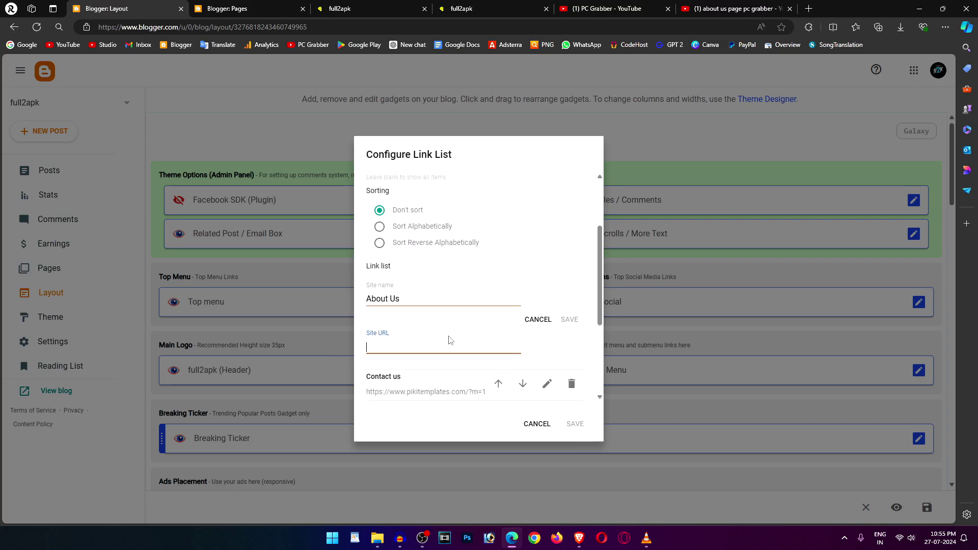
right_click(391, 348)
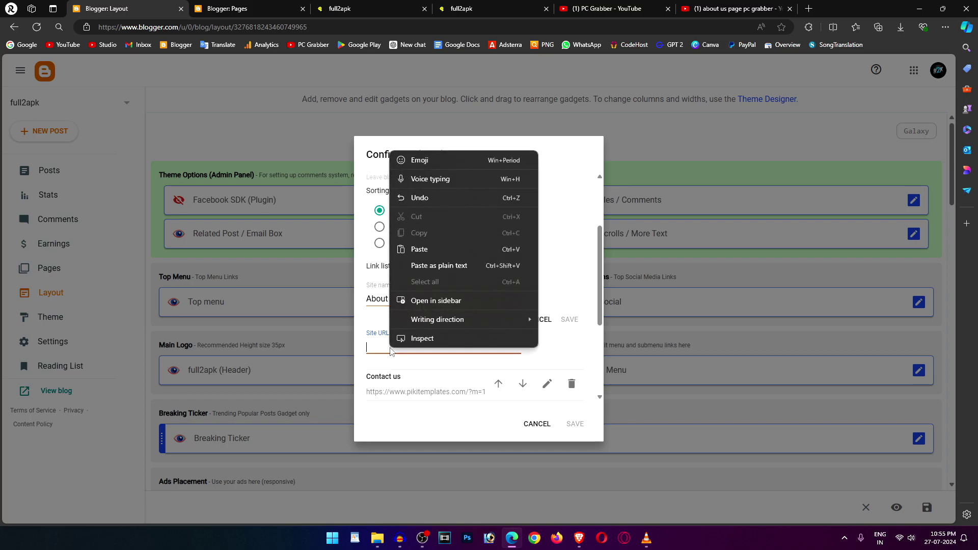
left_click(416, 253)
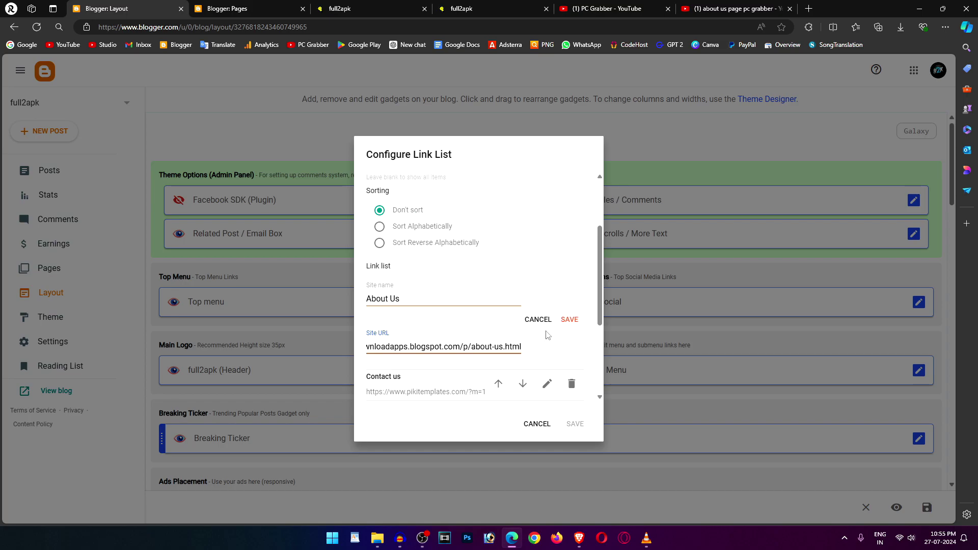
left_click(575, 320)
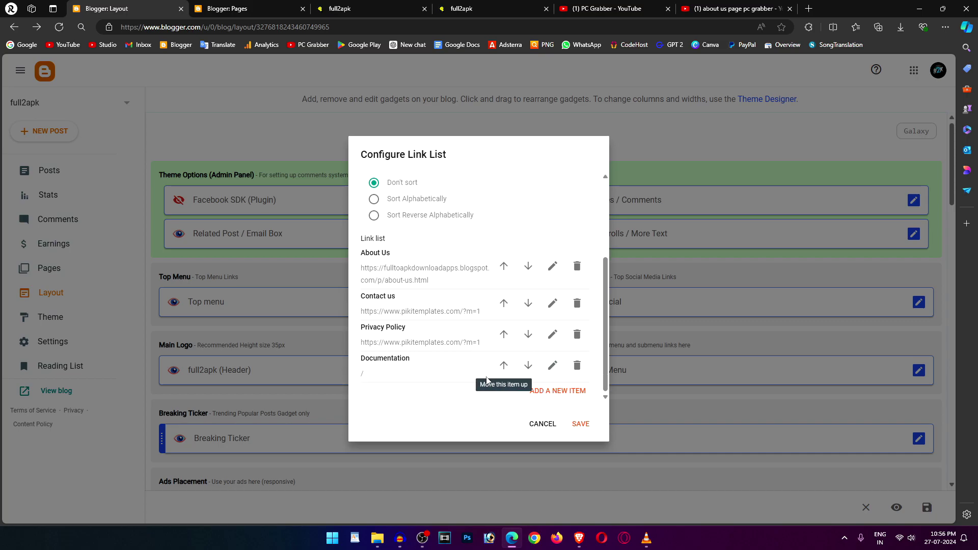
Add a new item to the link list with the site name Disclaimer.
left_click(561, 393)
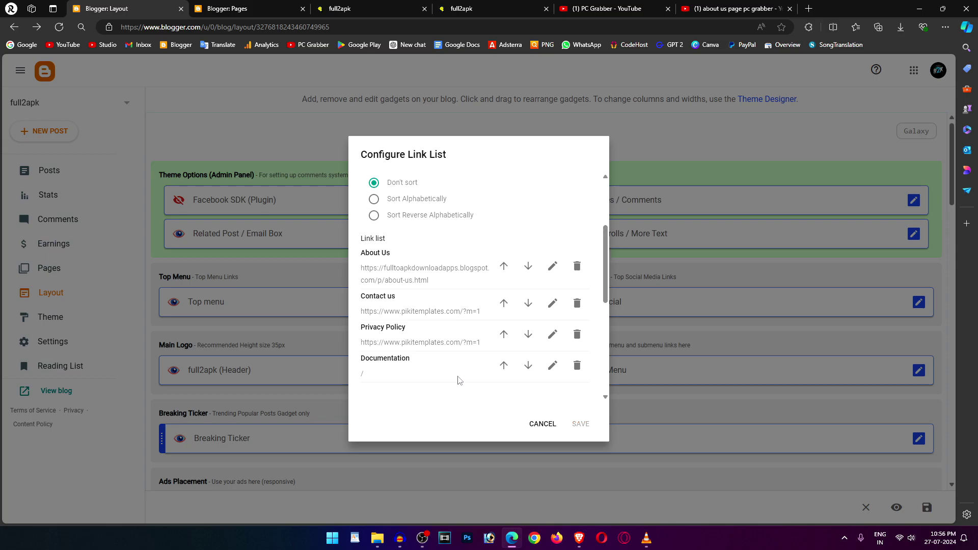
left_click(405, 306)
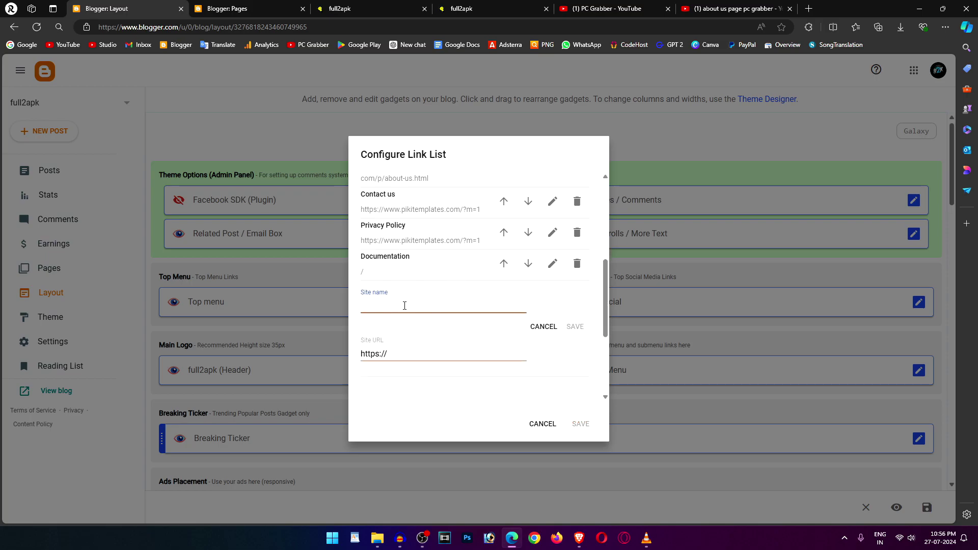
scroll(386, 278, "up", 2)
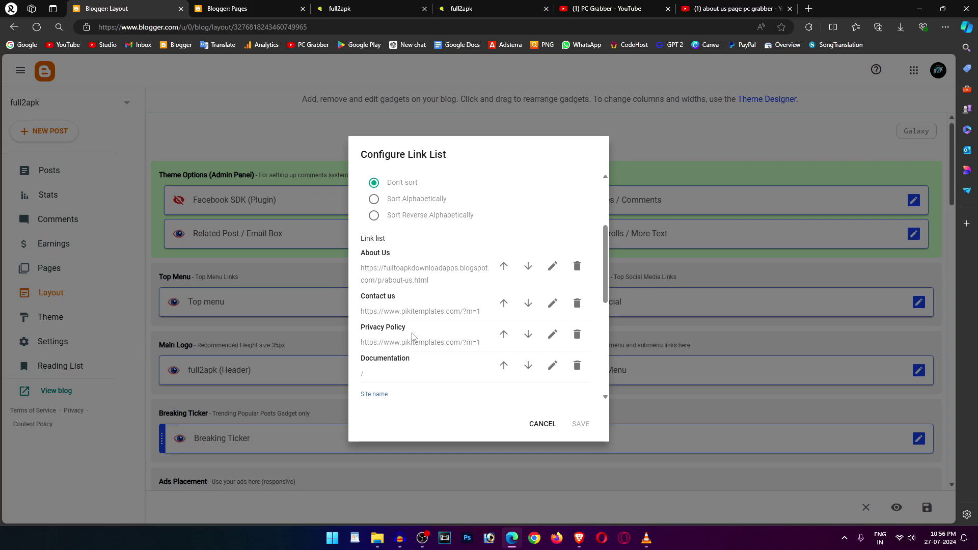
scroll(428, 332, "down", 1)
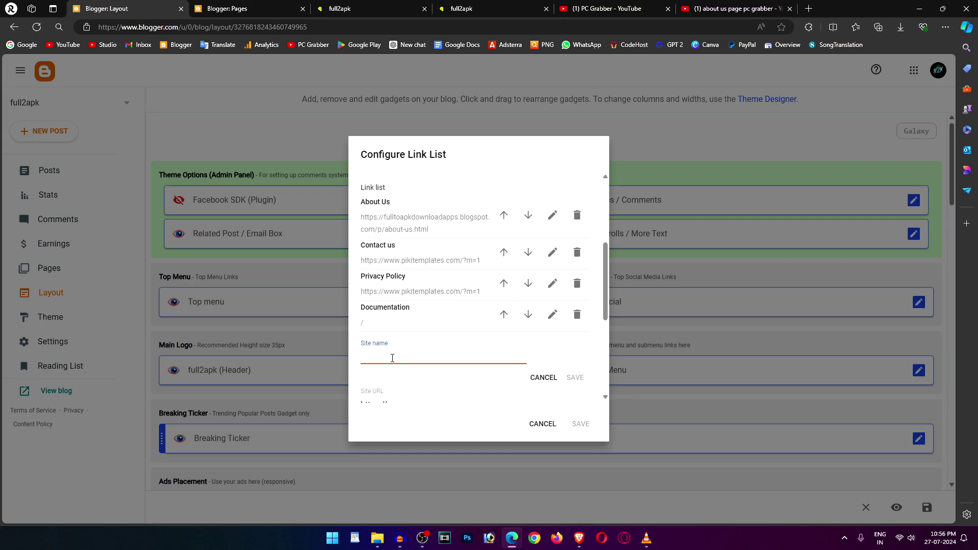
key("ctrl+v")
scroll(393, 352, "down", 2)
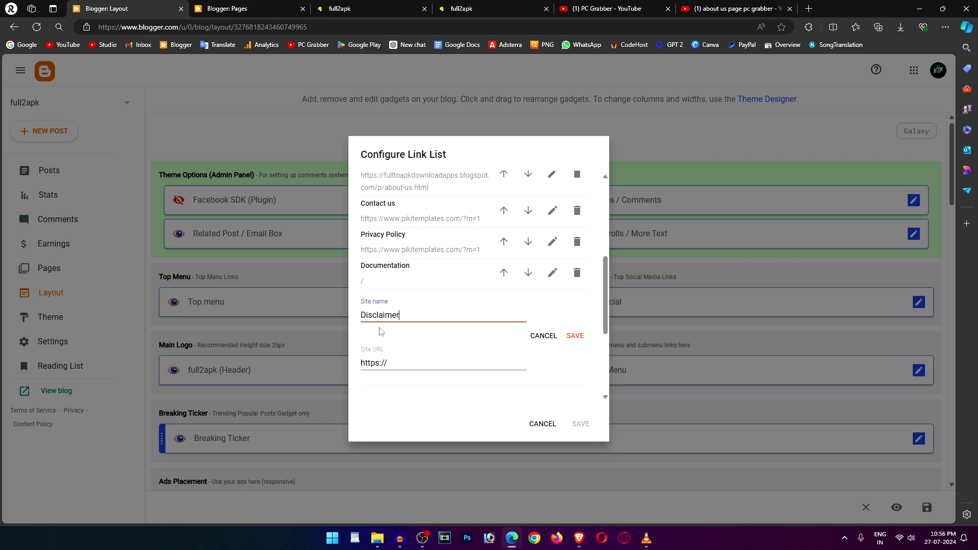
left_click(414, 310)
key("ctrl+a")
key("BackSpace")
left_click(257, 7)
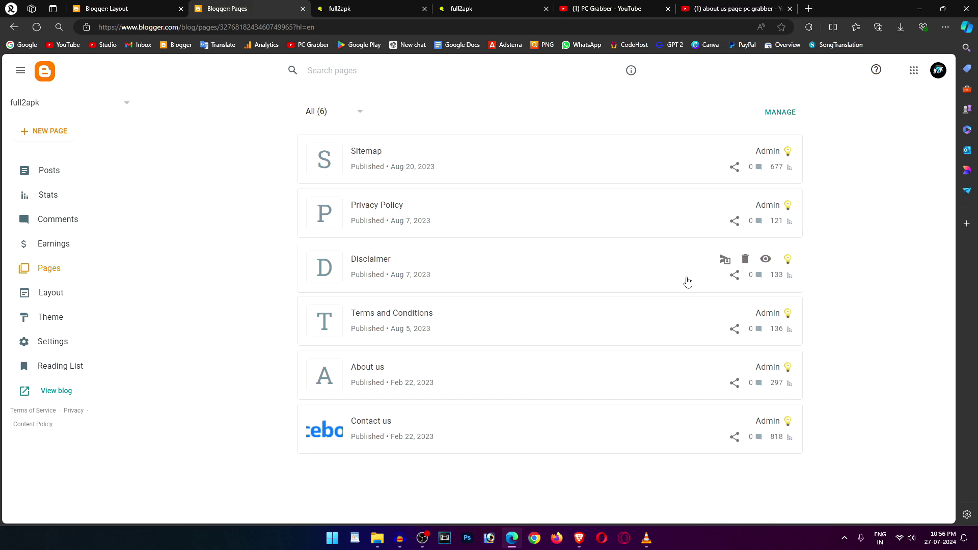
left_click(734, 278)
left_click(558, 75)
key("ctrl+shift+Tab")
key("ctrl+v")
left_click(574, 278)
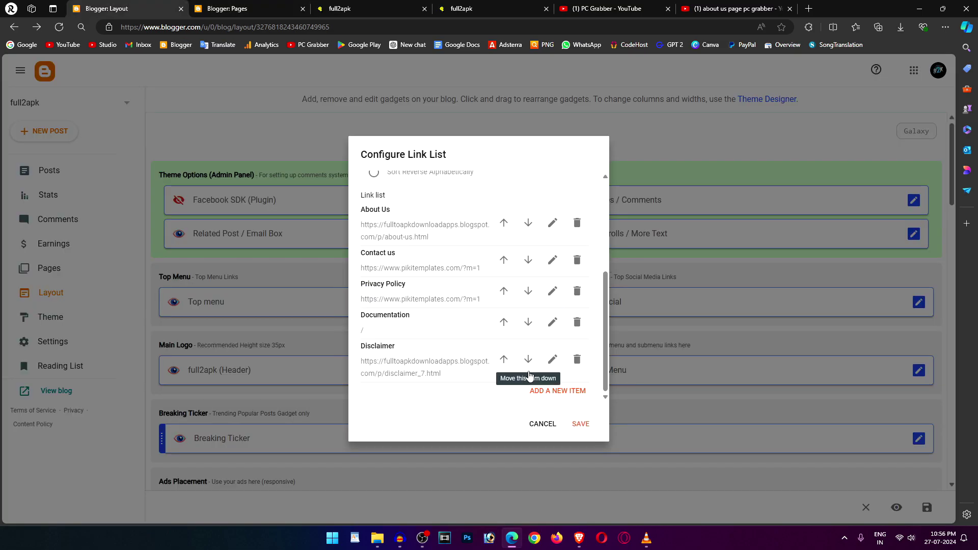
Review the entries in the link list and save the gadget's configuration.
scroll(544, 391, "up", 3)
scroll(544, 390, "down", 1)
scroll(544, 391, "down", 1)
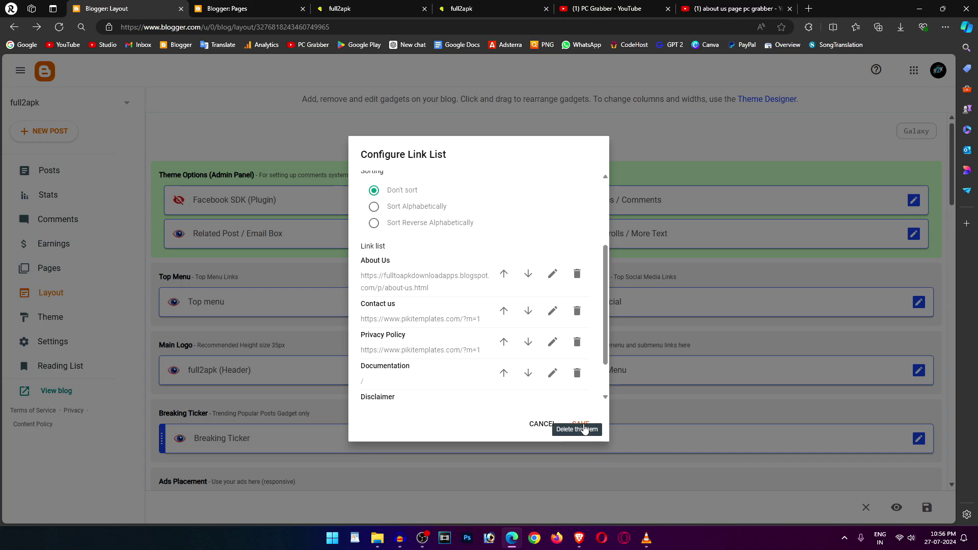
left_click(581, 424)
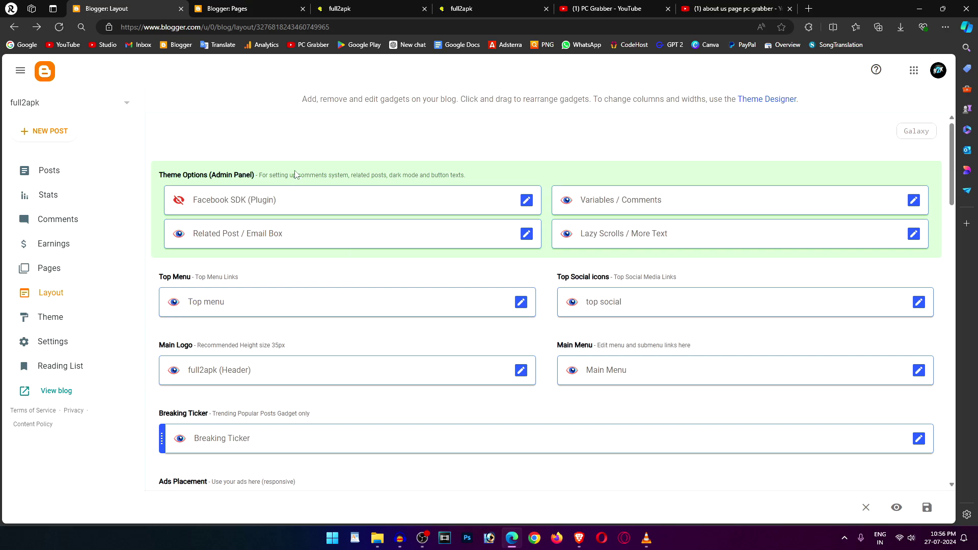
Reload the blog's home page, open the About Us top menu link in a new tab and check the page.
left_click(339, 9)
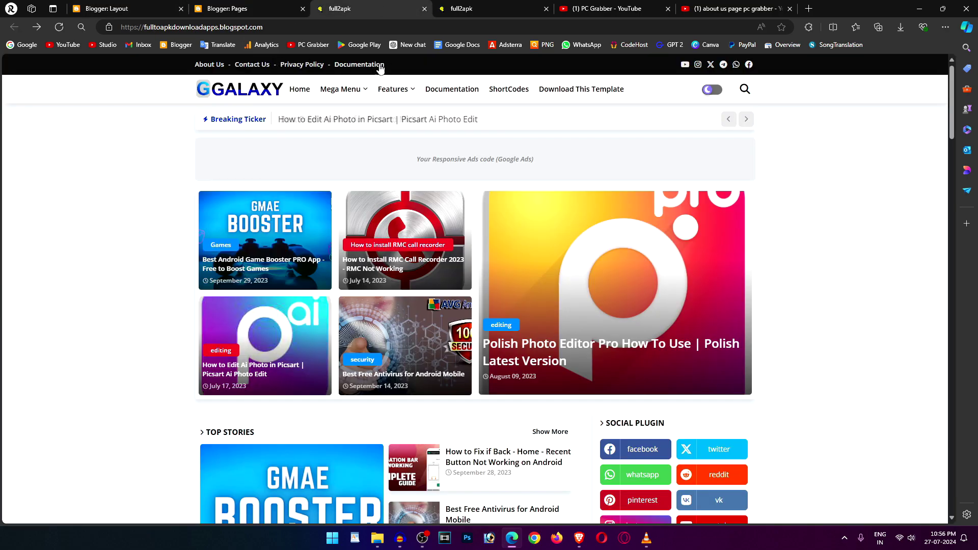
left_click(60, 29)
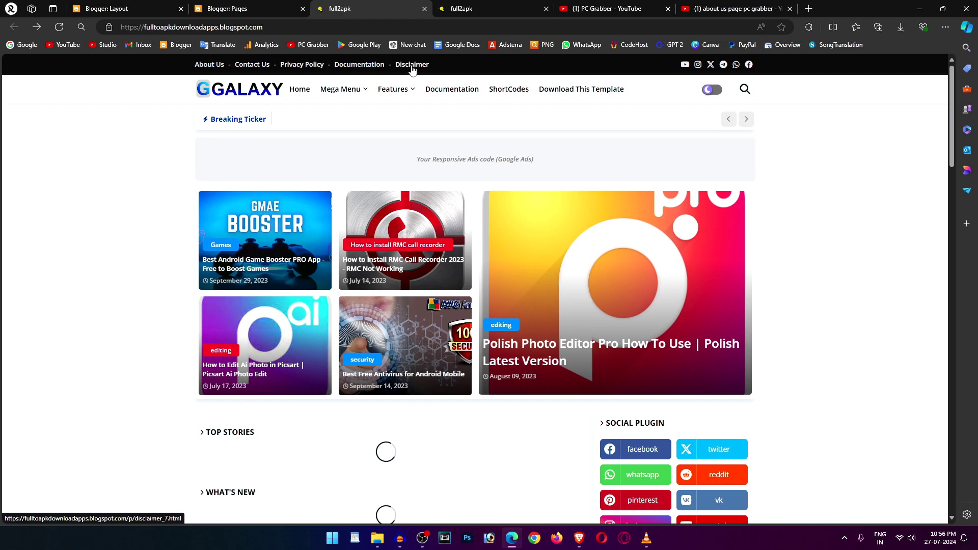
right_click(221, 70)
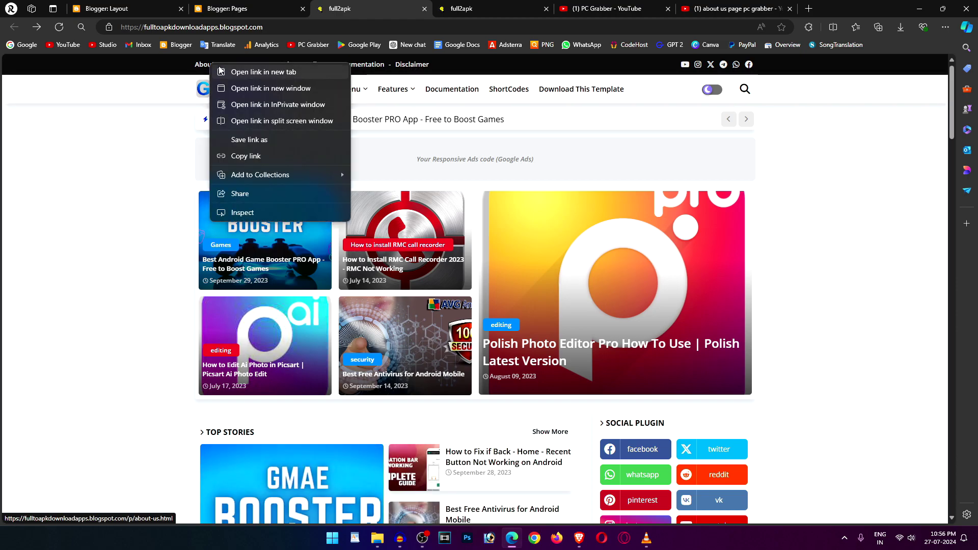
left_click(244, 71)
left_click(439, 8)
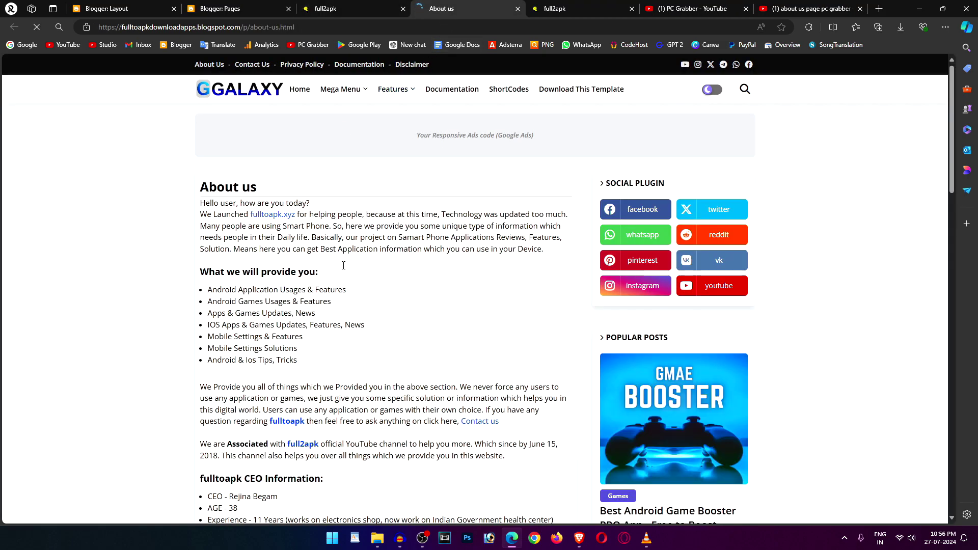
scroll(327, 249, "down", 3)
scroll(327, 249, "up", 3)
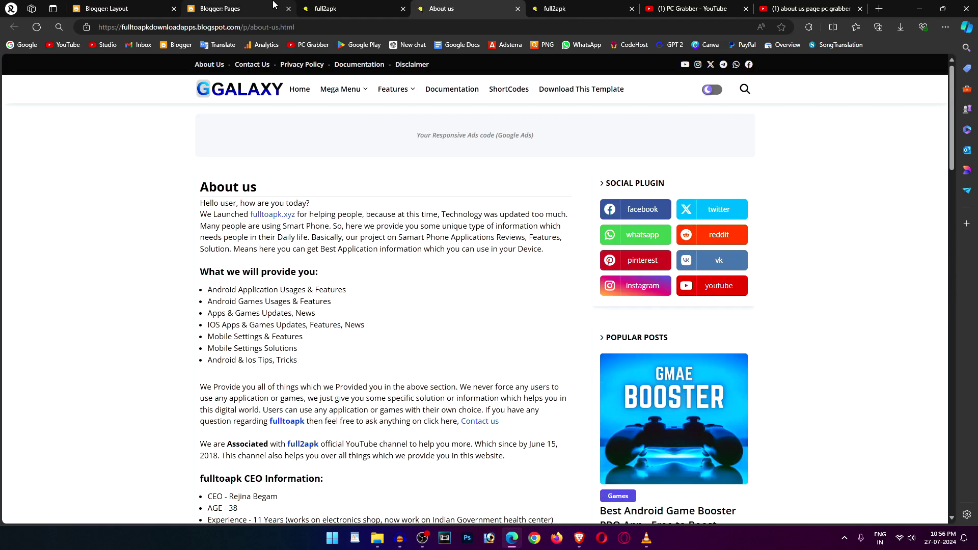
Open the Disclaimer link in the blog's top menu and look over the page.
left_click(339, 6)
left_click(423, 68)
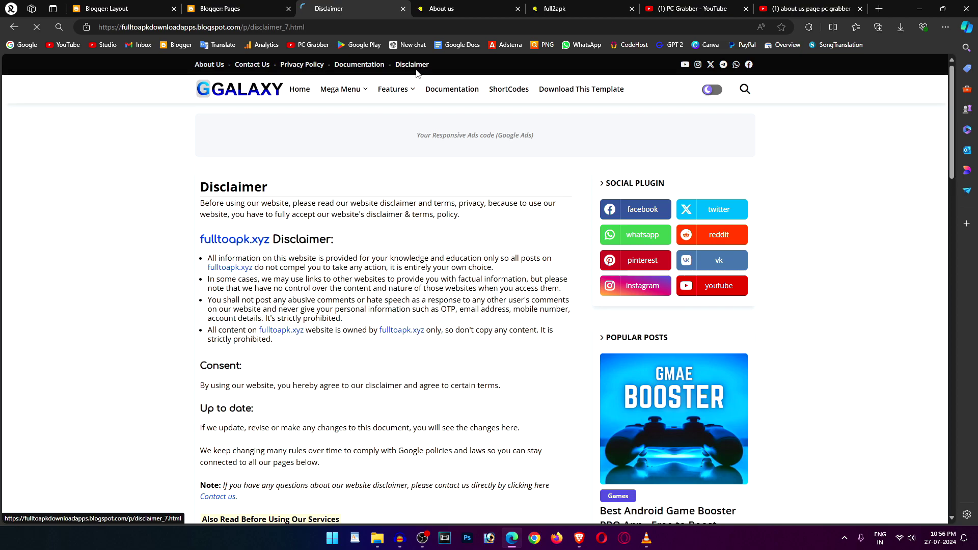
scroll(339, 251, "down", 4)
scroll(338, 255, "up", 3)
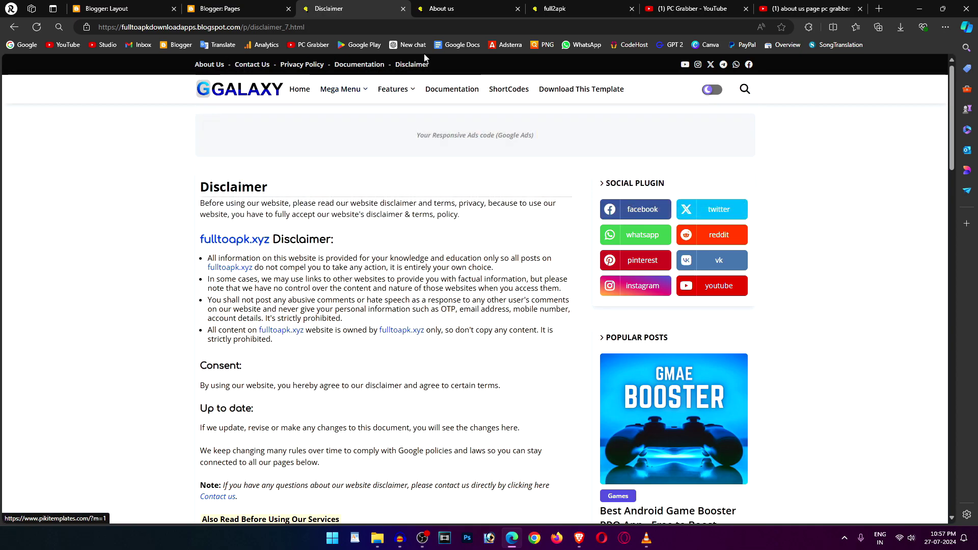
Open the top social gadget's configuration in the blog layout and look through its link list.
left_click(165, 6)
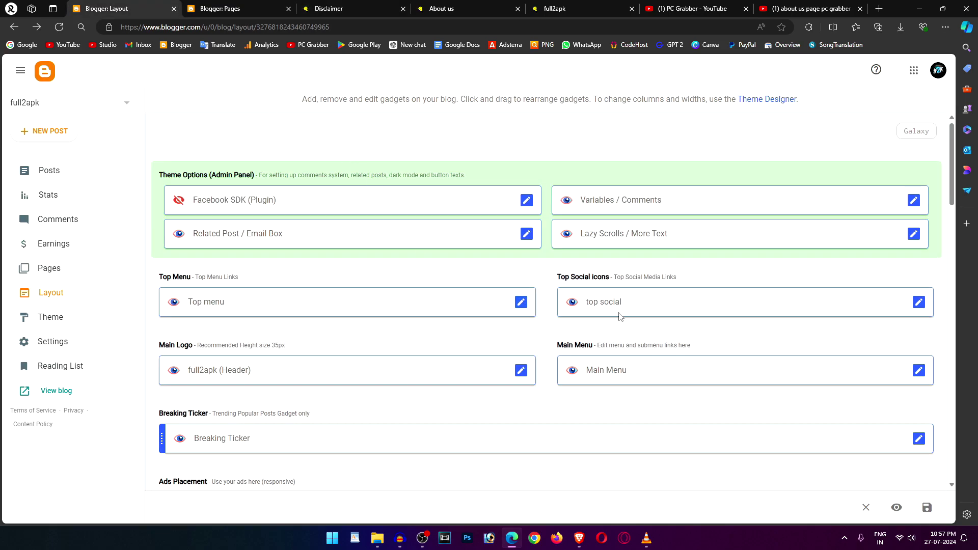
left_click(918, 303)
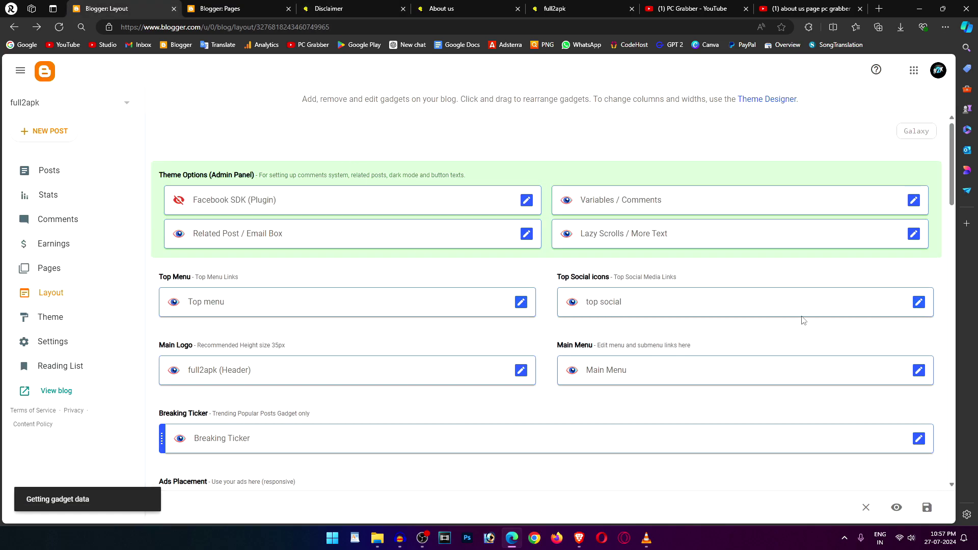
scroll(457, 317, "down", 3)
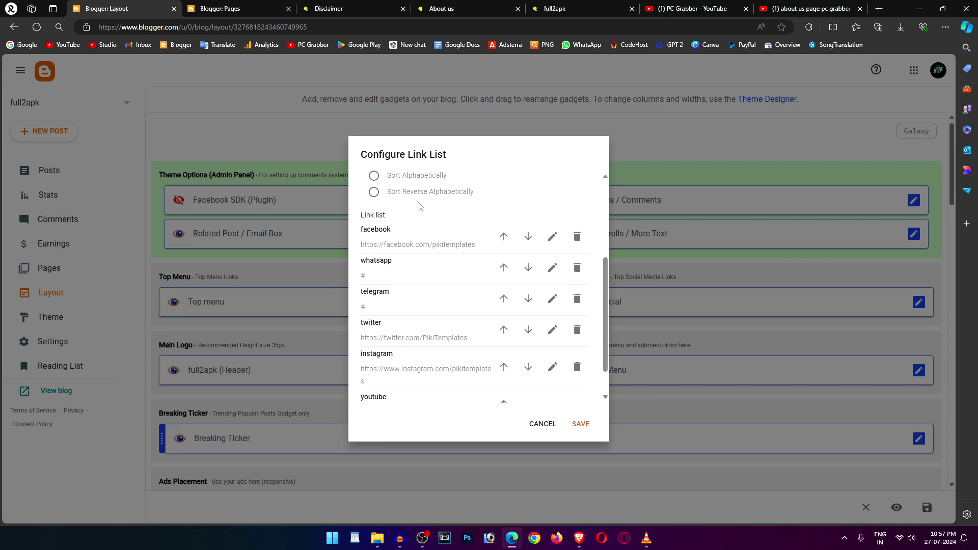
Check where the Instagram icon in the blog's top bar leads, and close the page it opens.
left_click(360, 10)
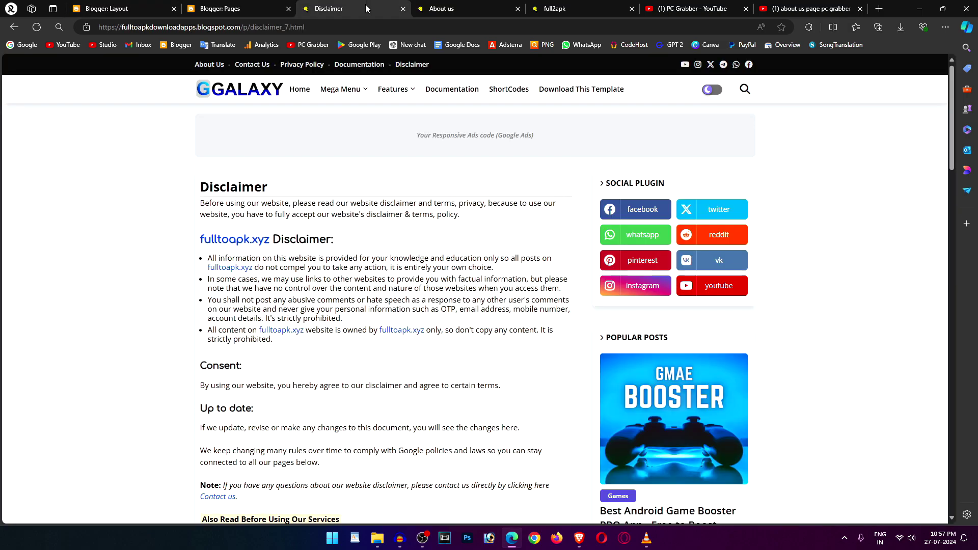
left_click(698, 64)
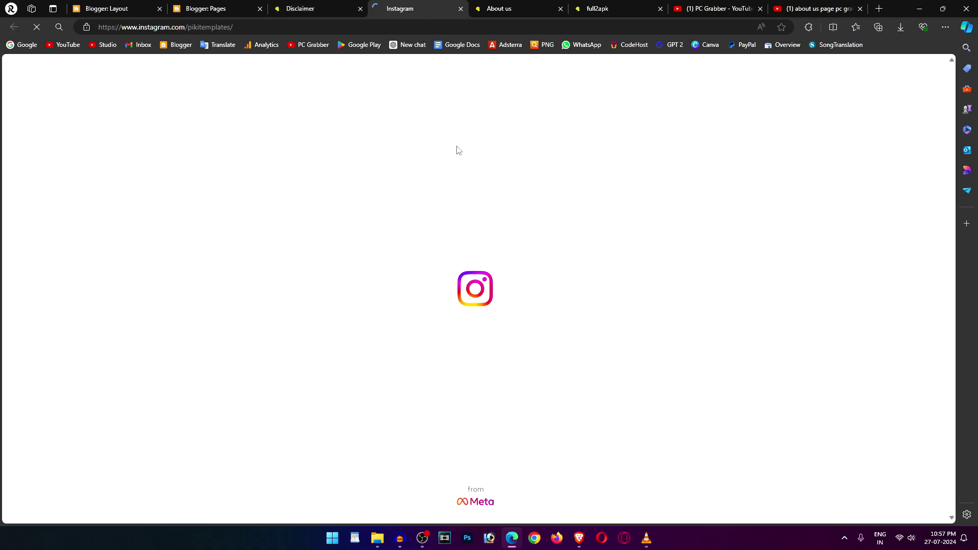
left_click(461, 8)
Return to the social link list, open its youtube item for editing and clear the site URL.
left_click(170, 7)
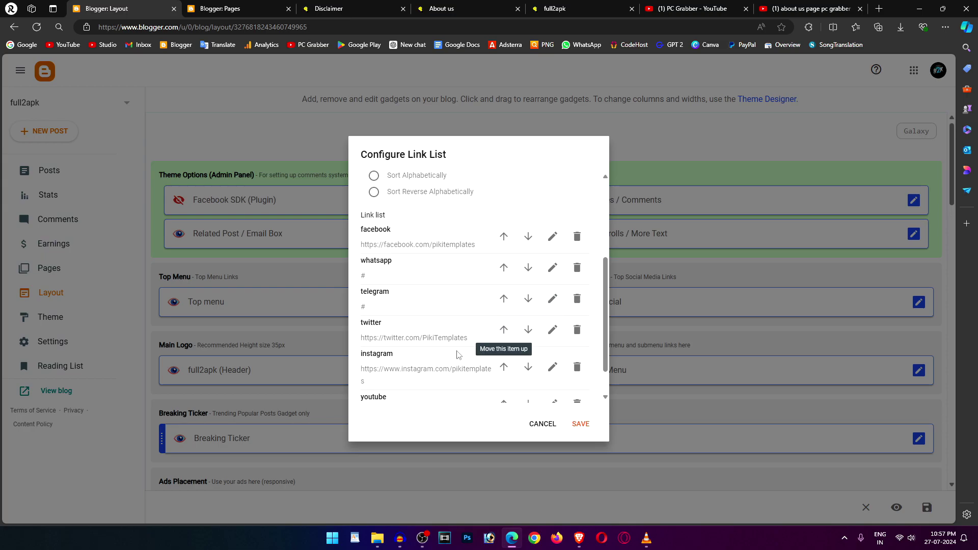
scroll(448, 352, "down", 1)
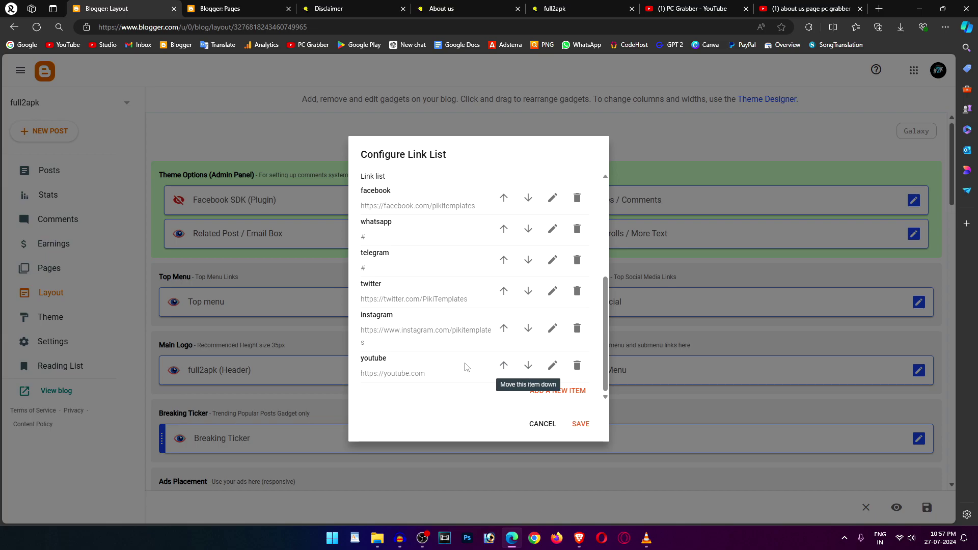
left_click(553, 367)
scroll(436, 365, "down", 3)
scroll(436, 306, "up", 3)
scroll(443, 270, "down", 2)
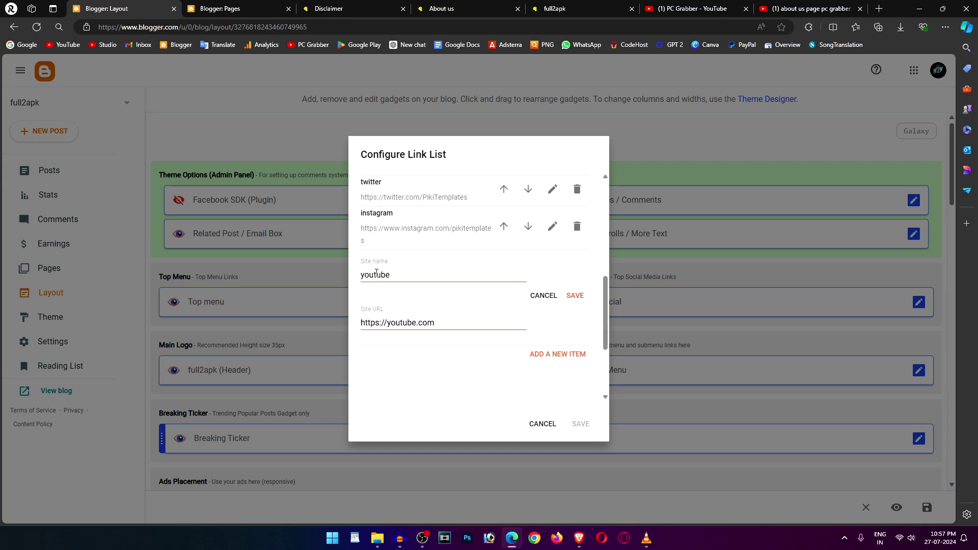
left_click_drag(433, 324, 346, 325)
key("BackSpace")
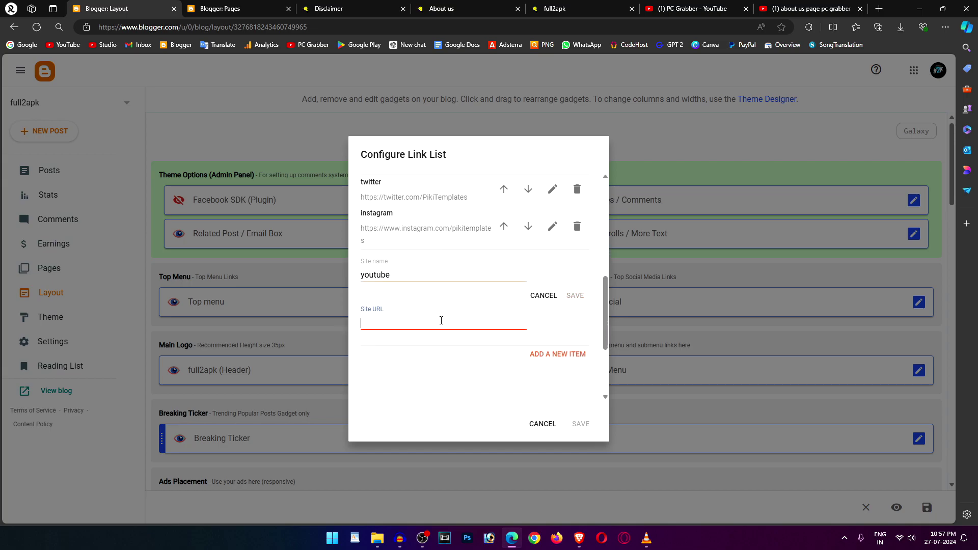
Copy the web address of the PC Grabber YouTube channel's home page and return to the link list.
left_click(677, 8)
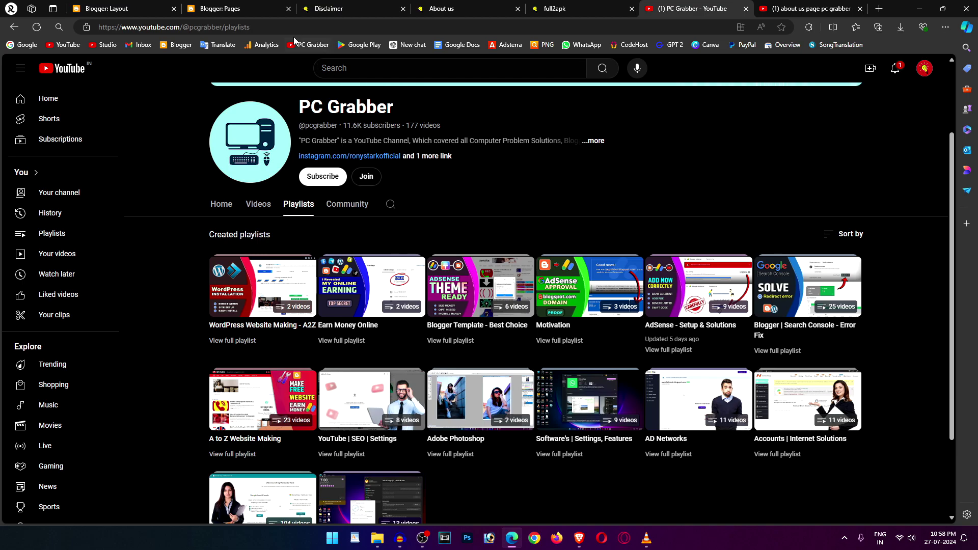
left_click(221, 204)
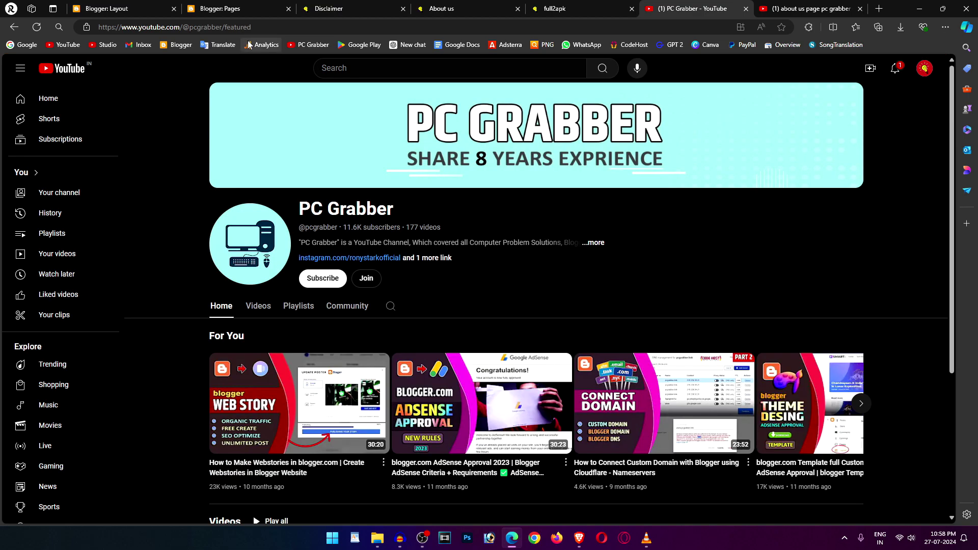
right_click(251, 29)
left_click(291, 143)
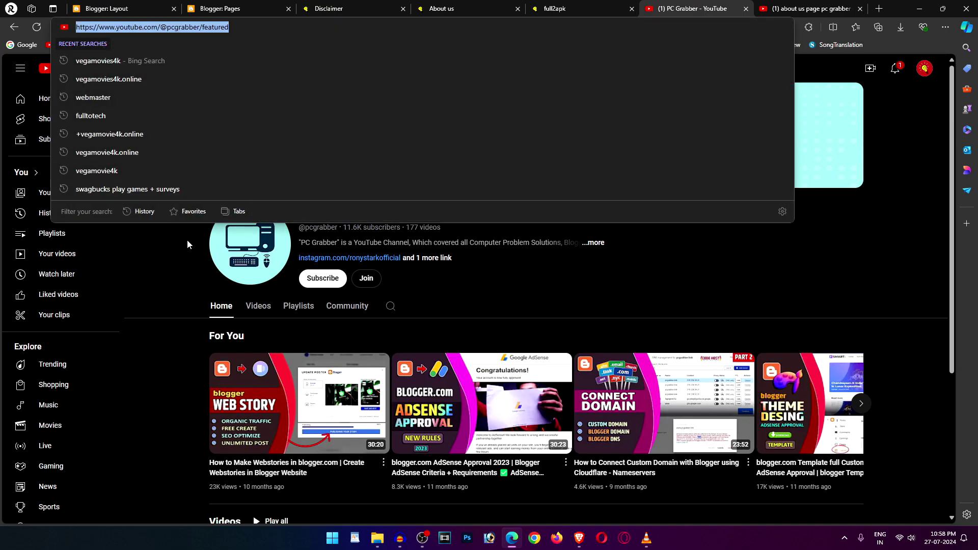
left_click(194, 159)
left_click(161, 11)
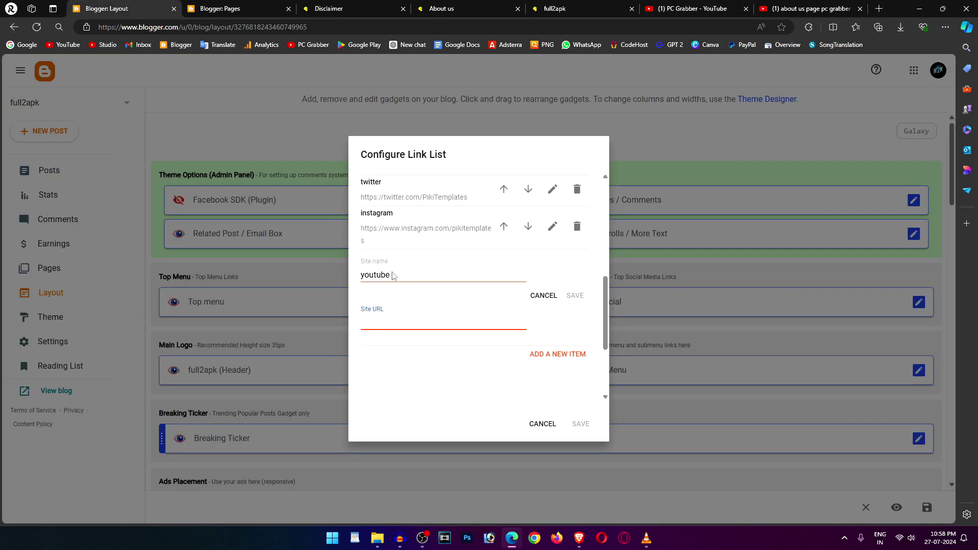
right_click(370, 326)
left_click(400, 423)
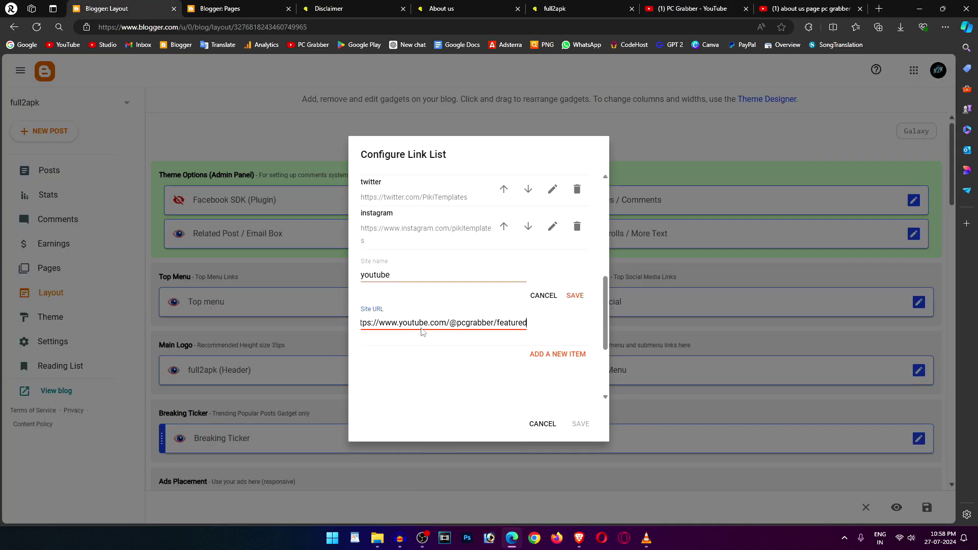
left_click_drag(497, 322, 531, 325)
key("BackSpace")
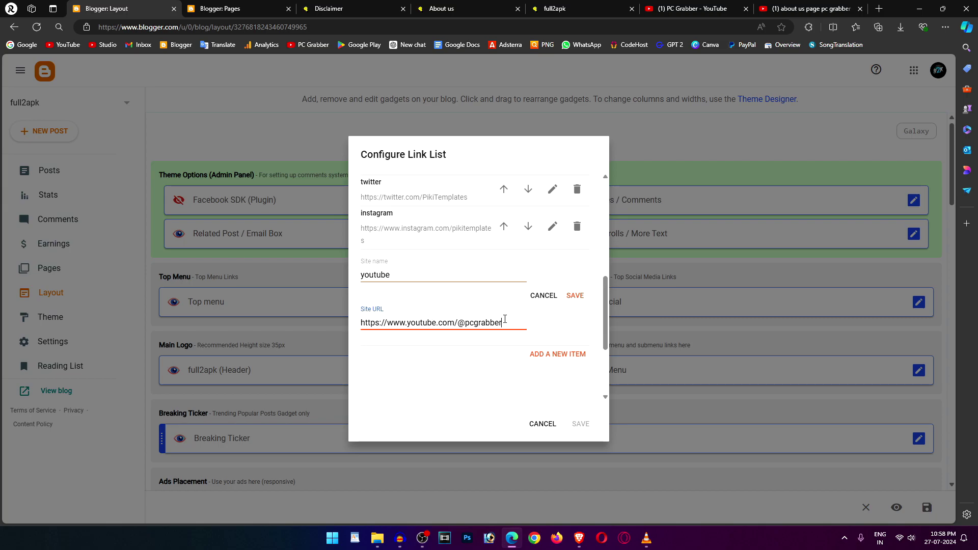
left_click(575, 297)
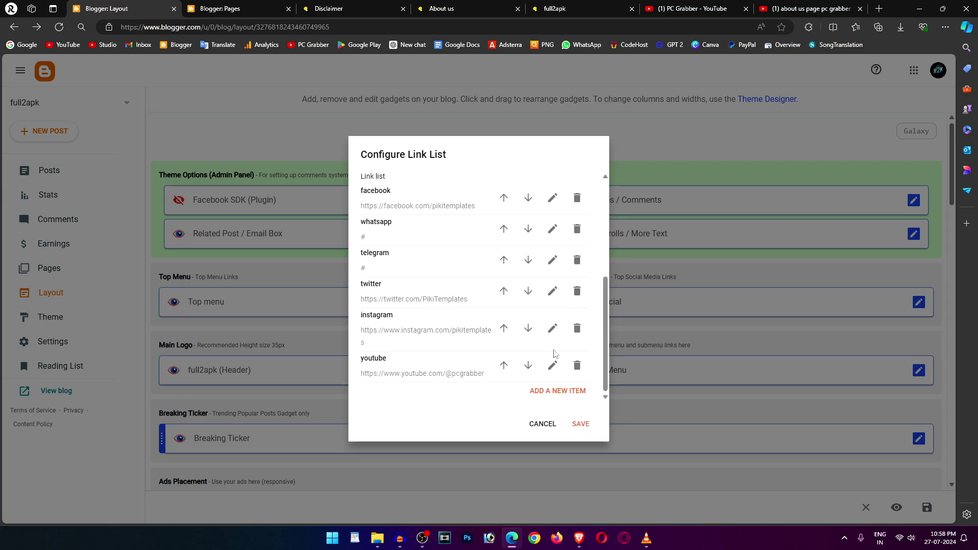
left_click(581, 424)
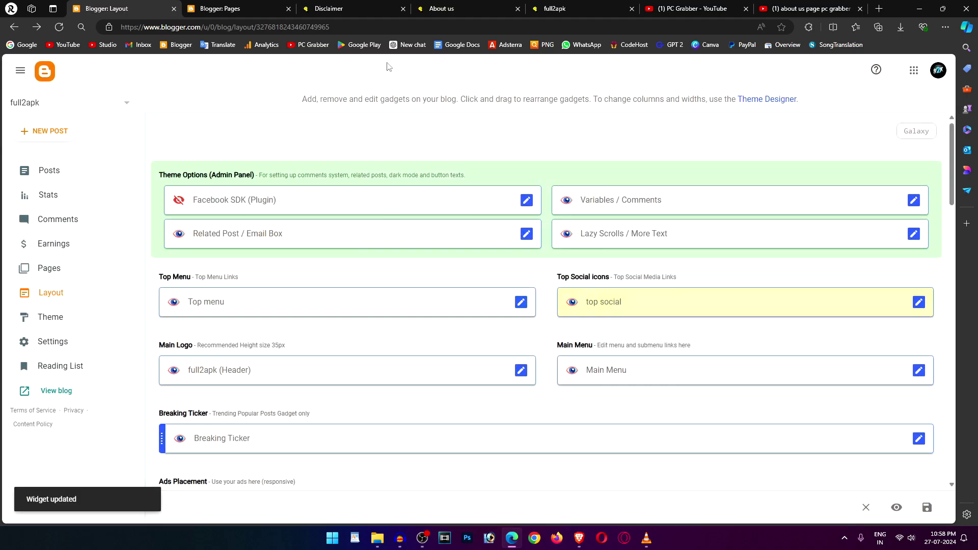
Check where the YouTube icon in the blog's top bar leads, and close the page it opens.
left_click(336, 8)
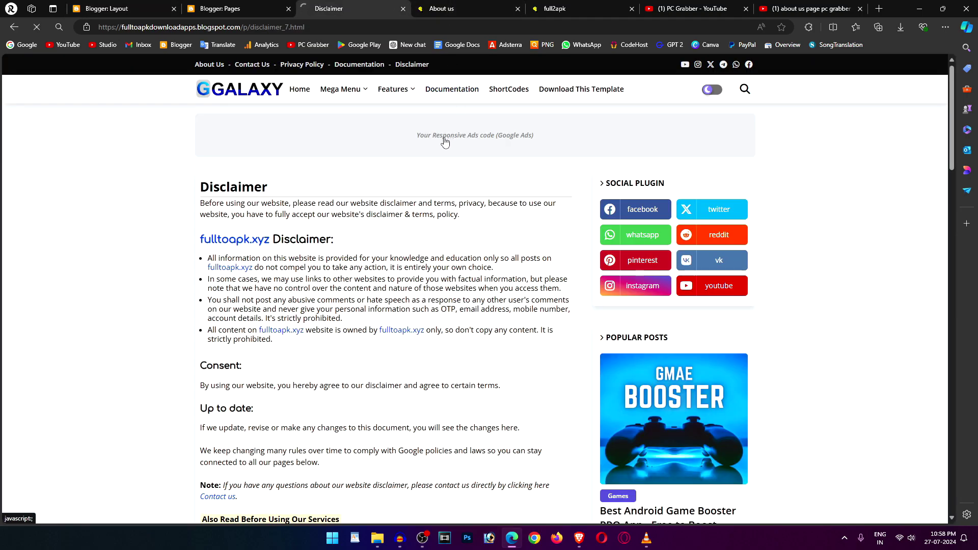
left_click(686, 65)
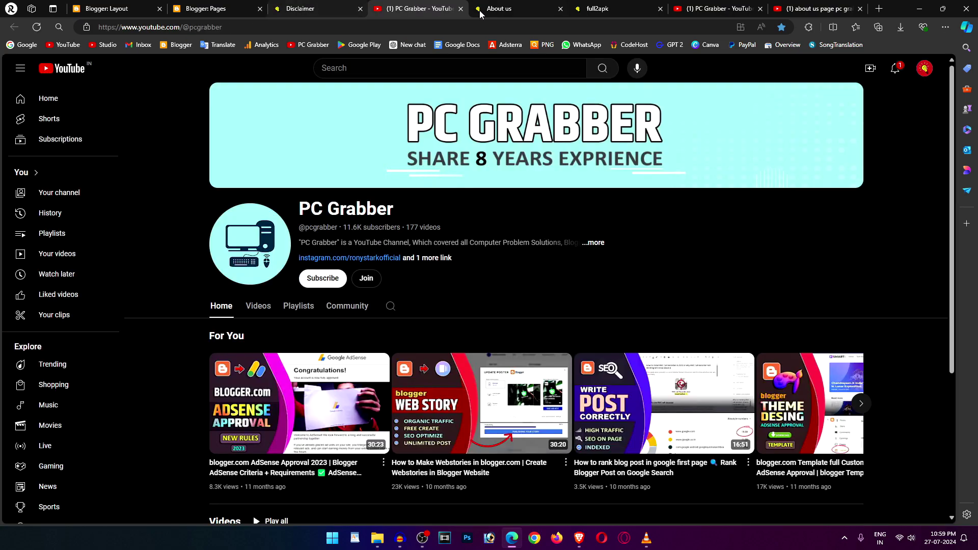
left_click(461, 8)
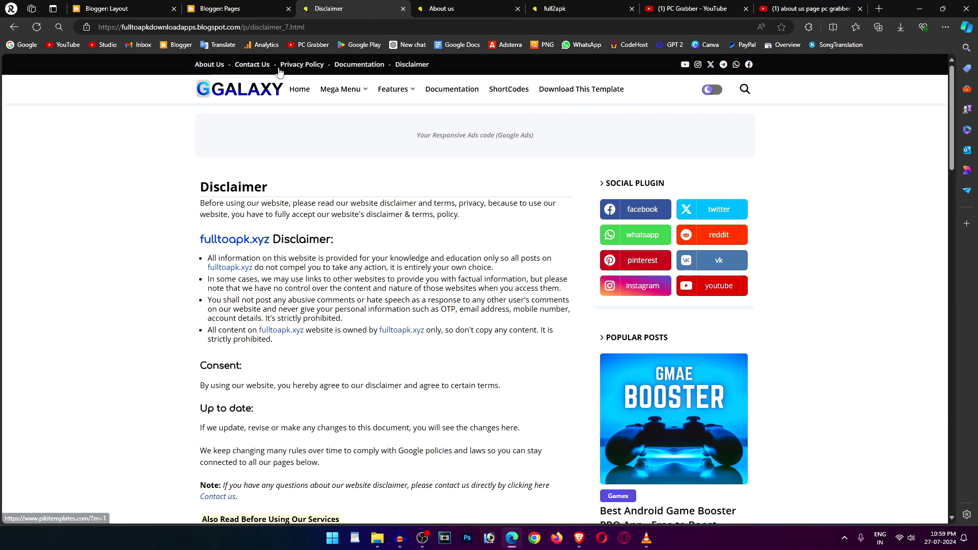
mouse_move(355, 97)
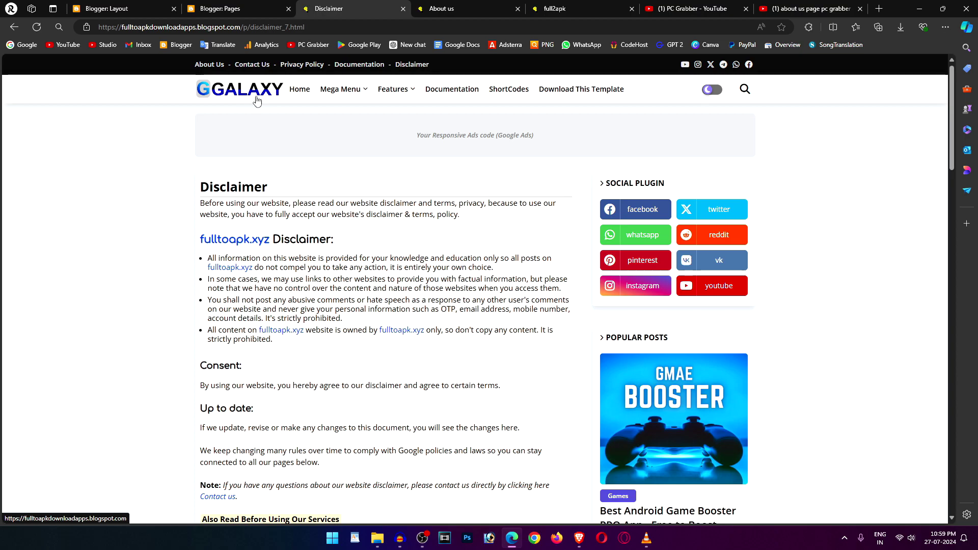
Open the Main Logo header gadget's configuration in the blog layout and view its image settings.
left_click(102, 7)
scroll(208, 318, "down", 1)
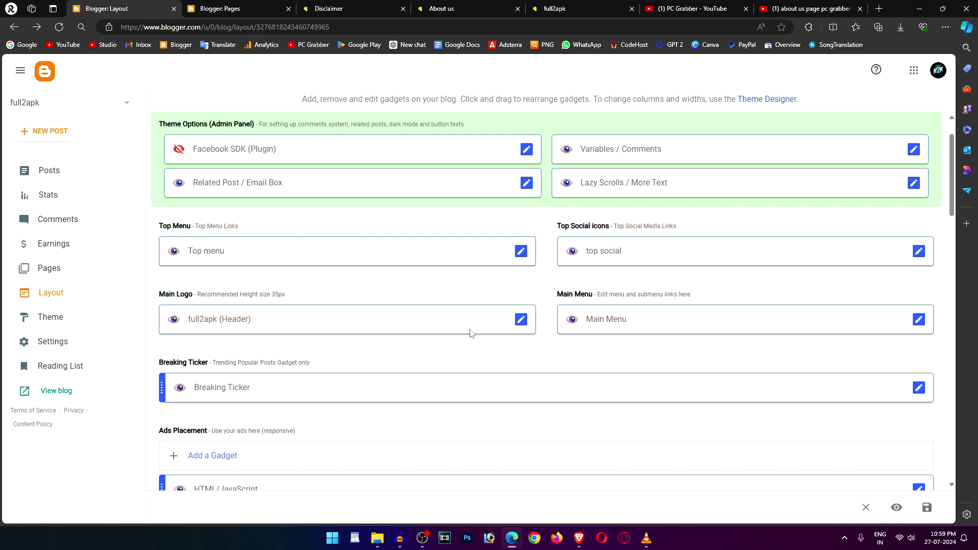
left_click(519, 325)
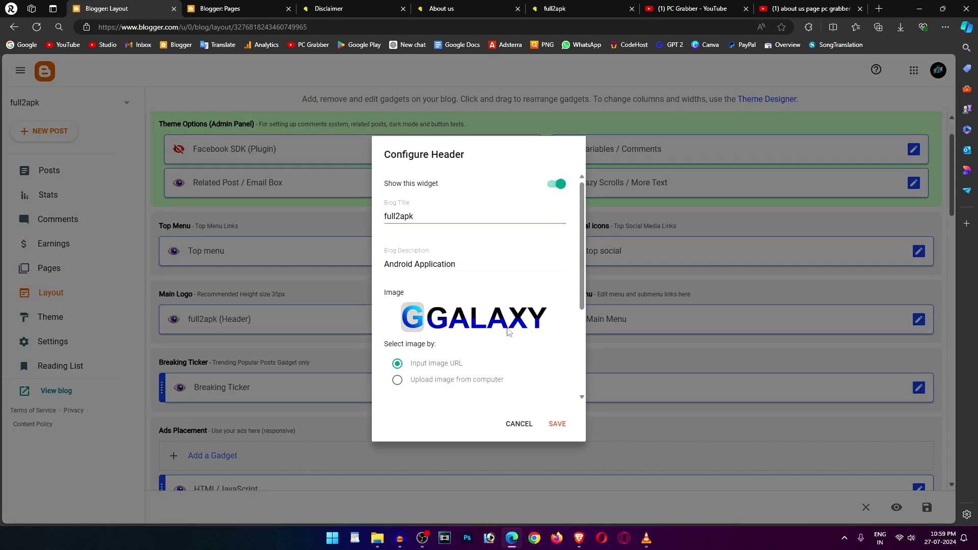
scroll(424, 319, "down", 1)
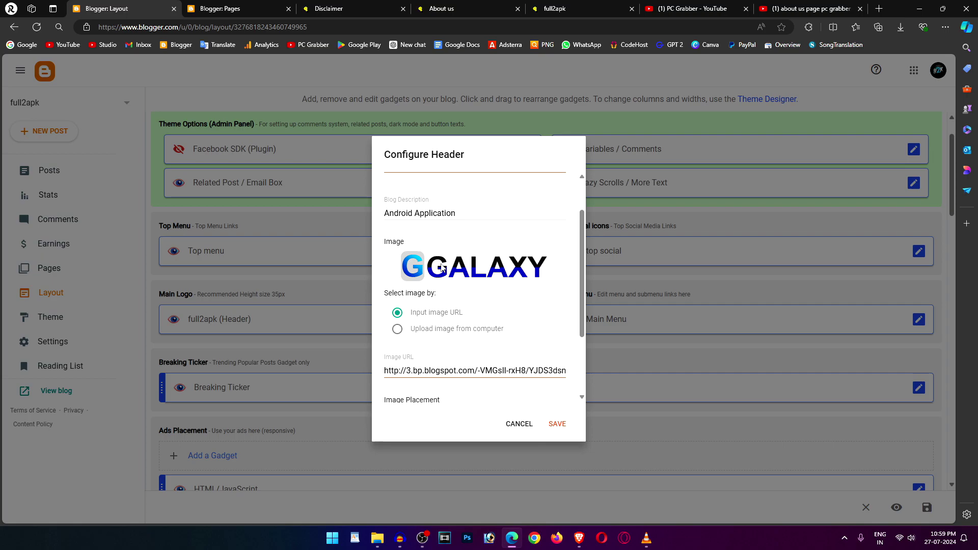
Search YouTube for "blogger logo pc grabber" and look at the first video in the results.
left_click(701, 7)
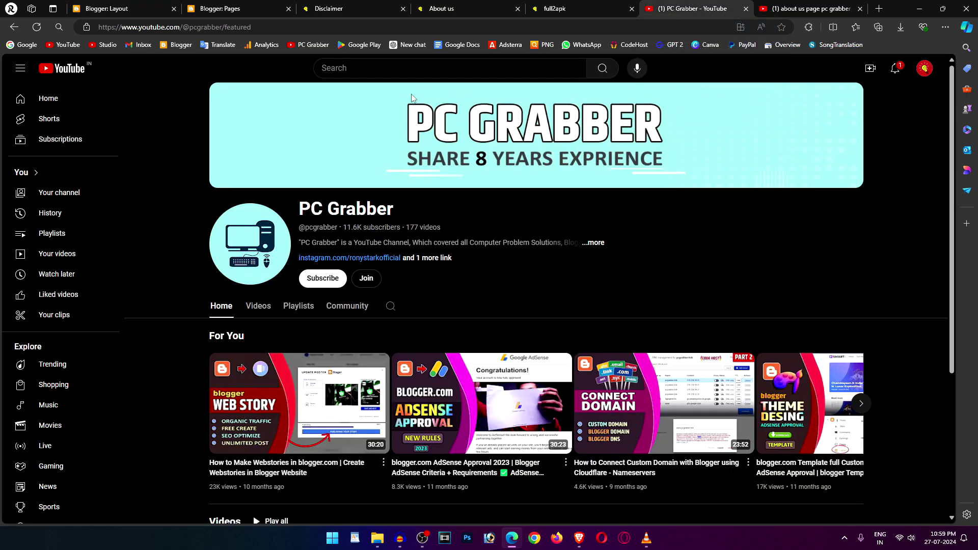
left_click(371, 73)
type("b")
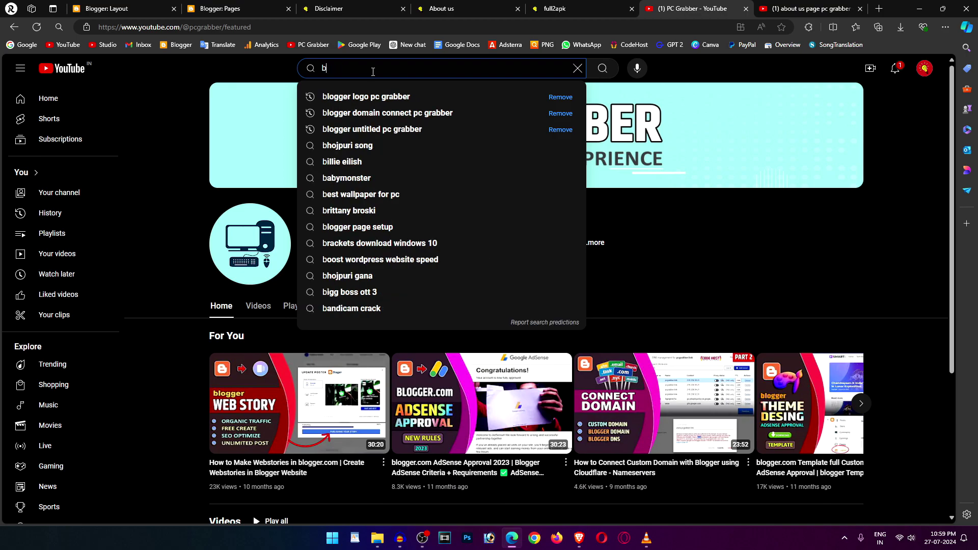
type("logger ")
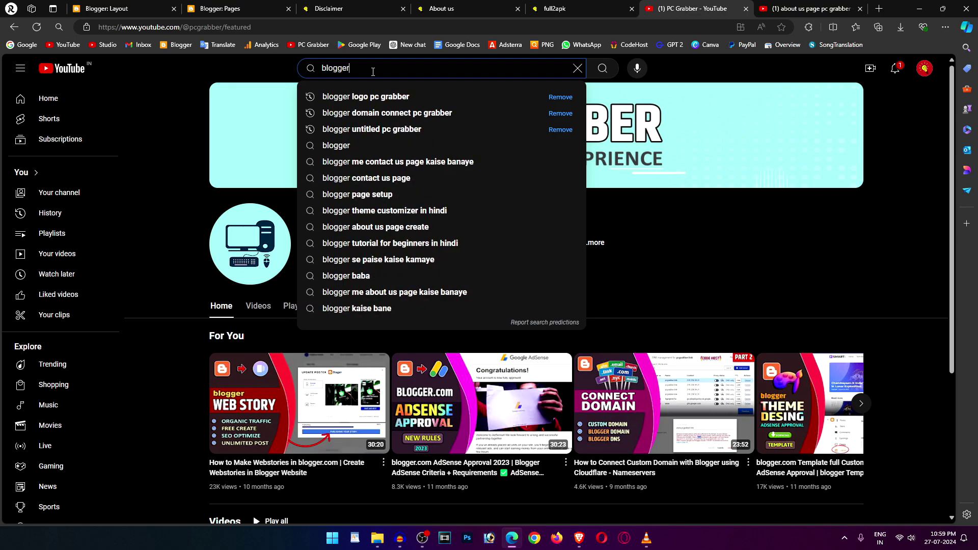
type("logo")
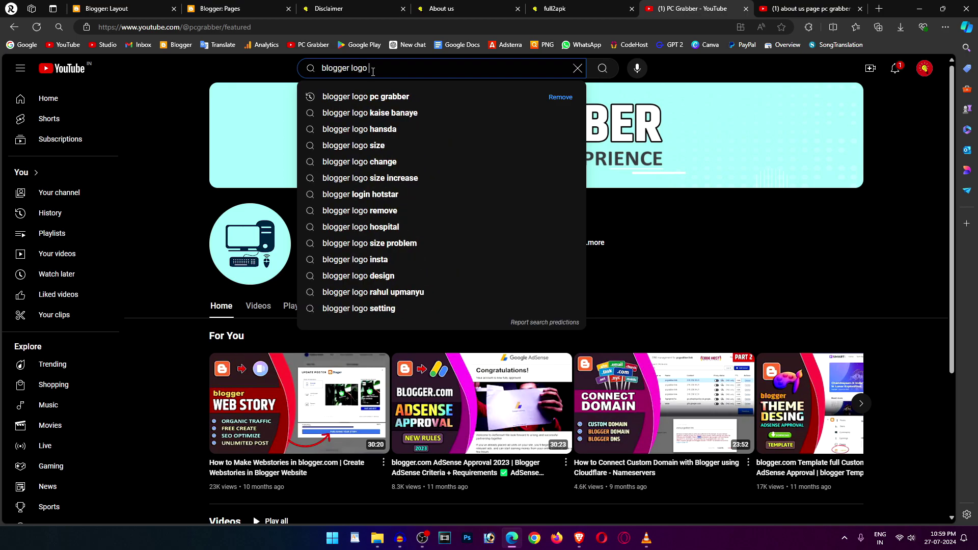
key("Down")
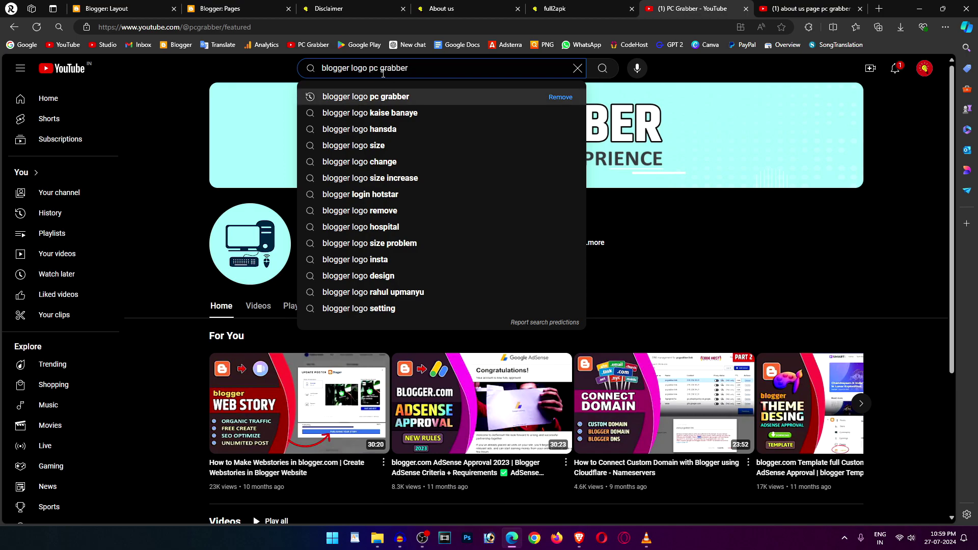
key("Return")
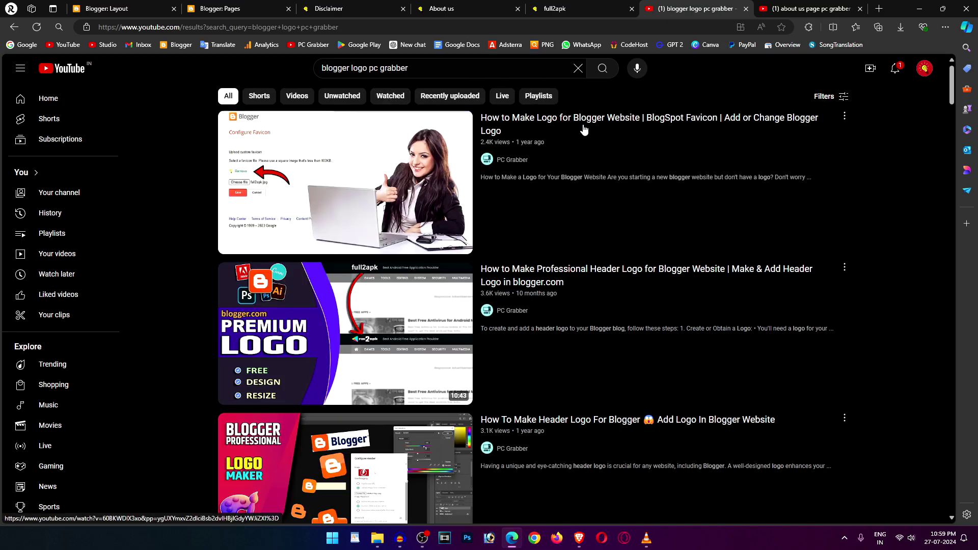
mouse_move(636, 131)
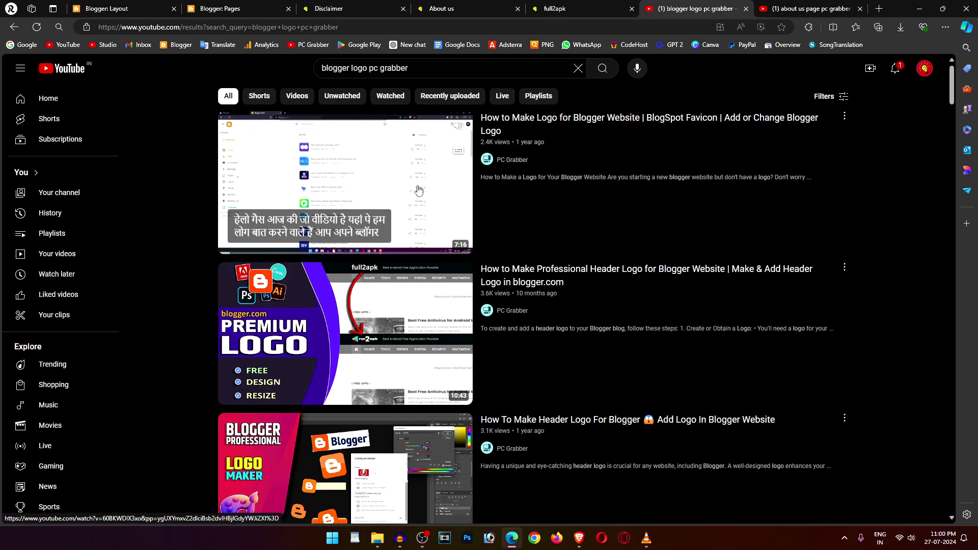
Switch back to the blog's About us page to view its header area.
left_click(331, 8)
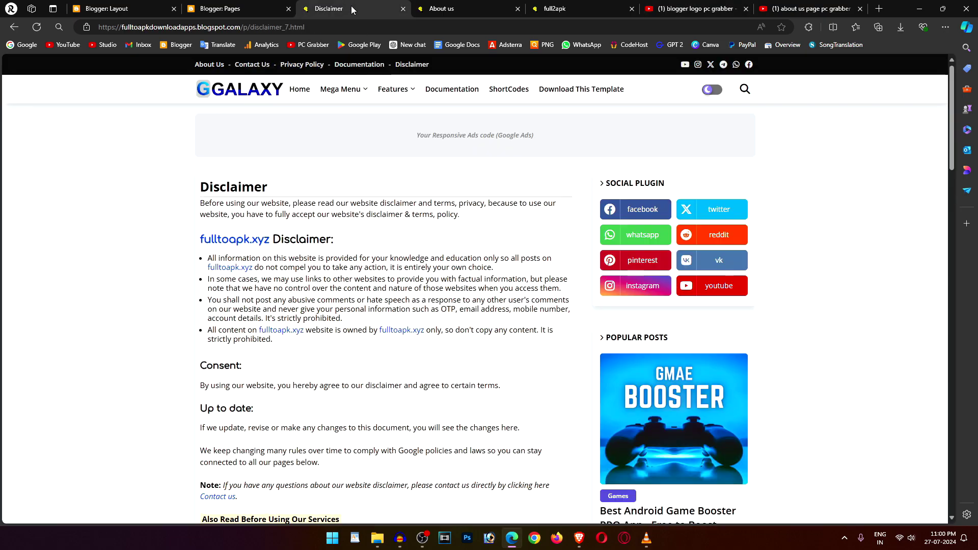
left_click(239, 8)
left_click(441, 9)
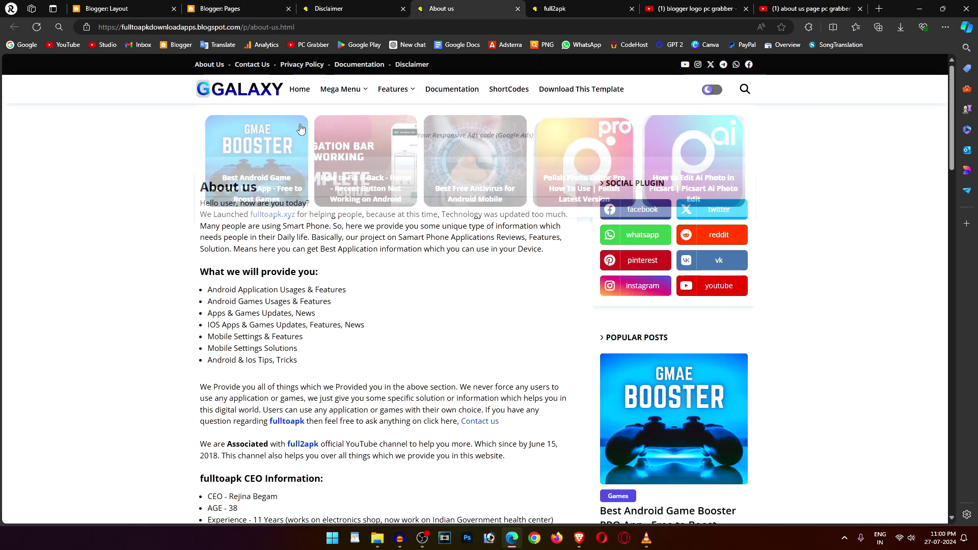
In the blog layout's header gadget, switch the logo to an image uploaded from the computer and upload "f2a 2" from the PNG folder.
key("ctrl+1")
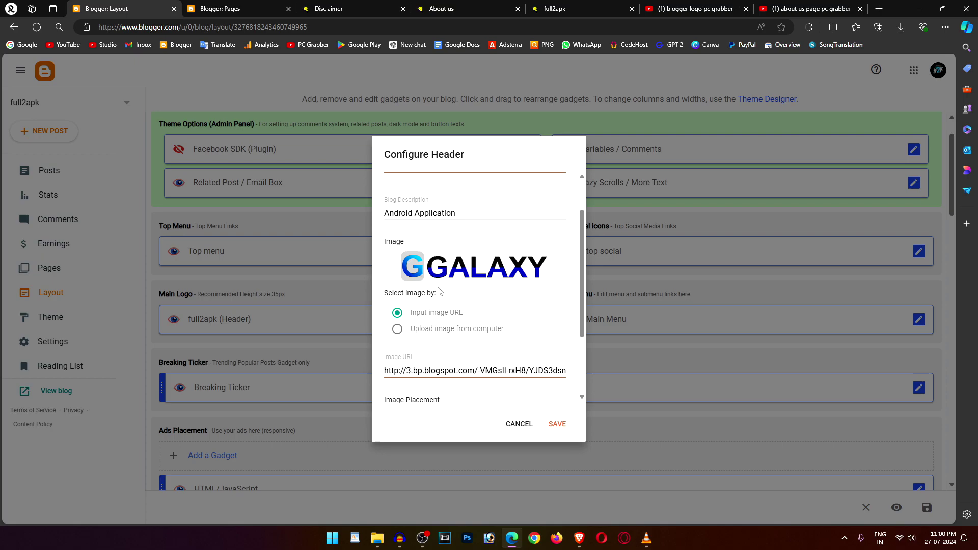
left_click(412, 330)
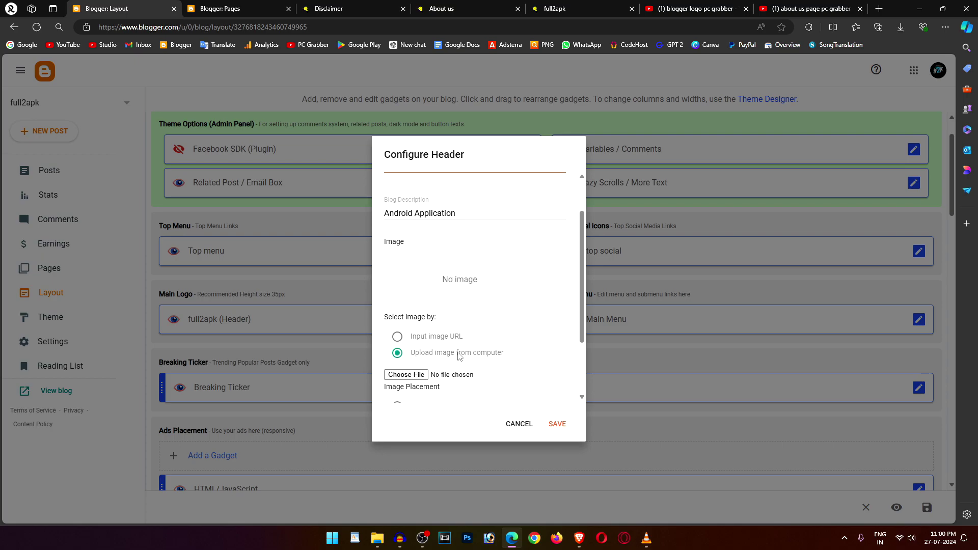
scroll(455, 352, "down", 2)
left_click(411, 288)
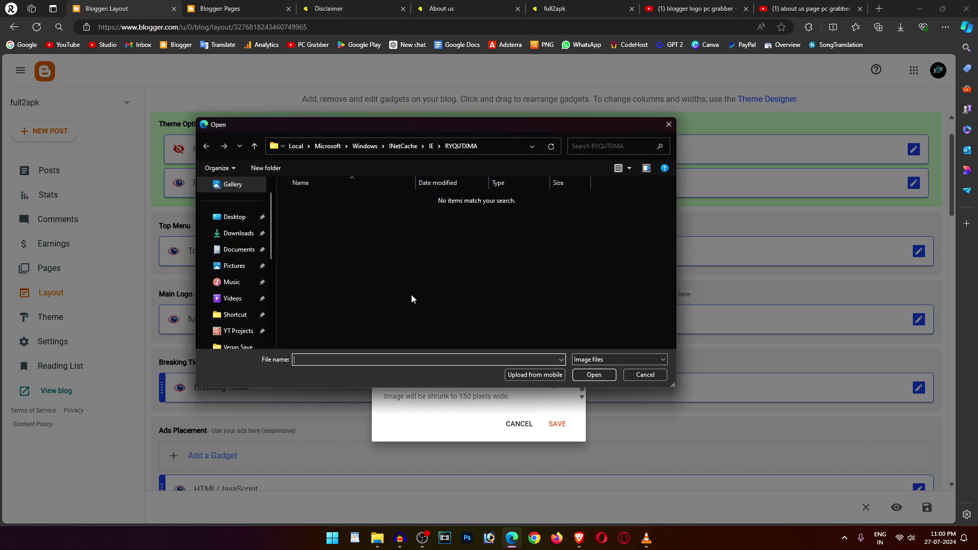
scroll(255, 298, "down", 5)
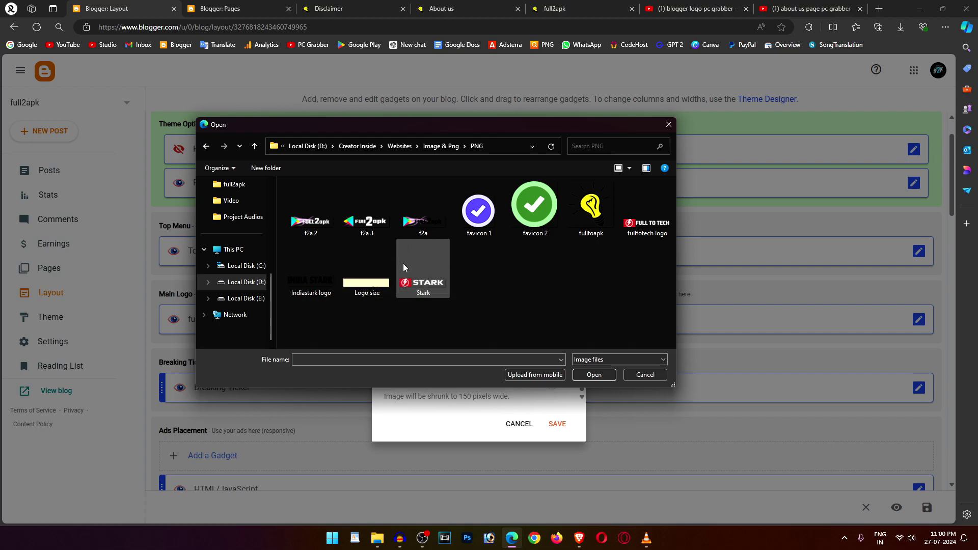
left_click(322, 230)
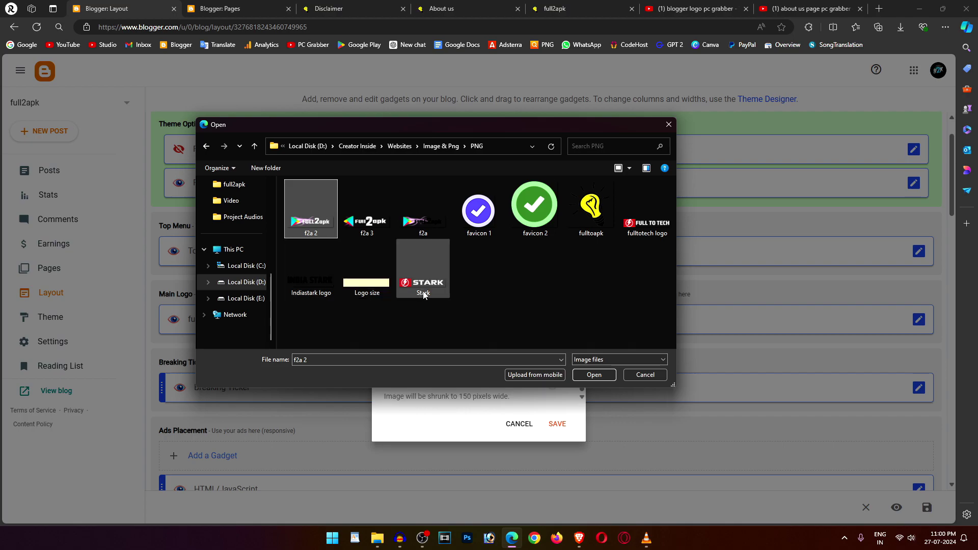
left_click(594, 374)
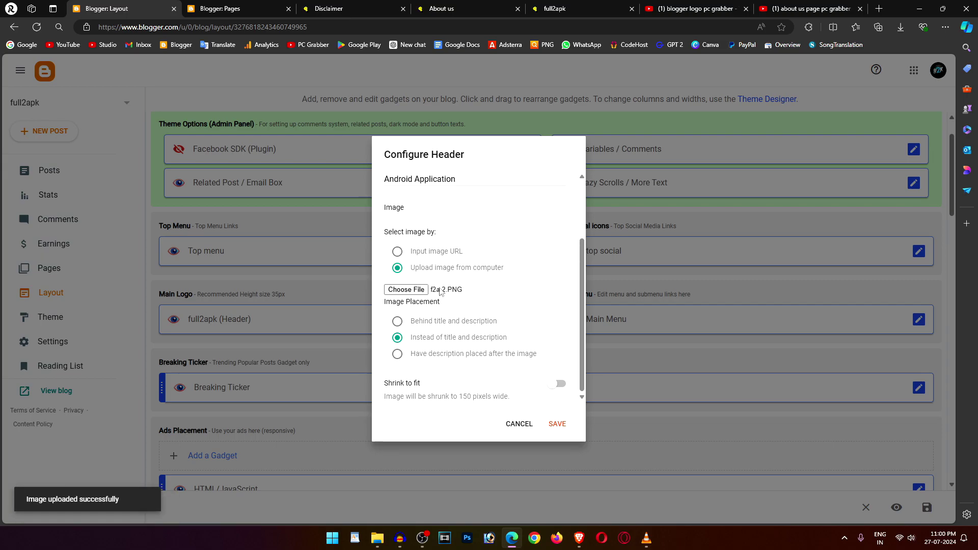
scroll(436, 281, "up", 2)
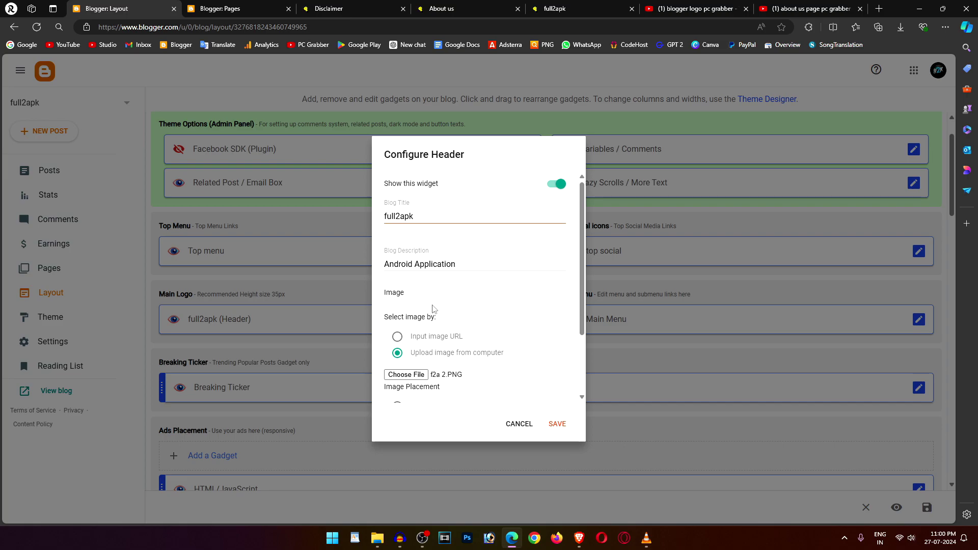
Replace the header logo with the f2a image, save the gadget, and check the logo on the blog's Disclaimer page.
left_click(329, 9)
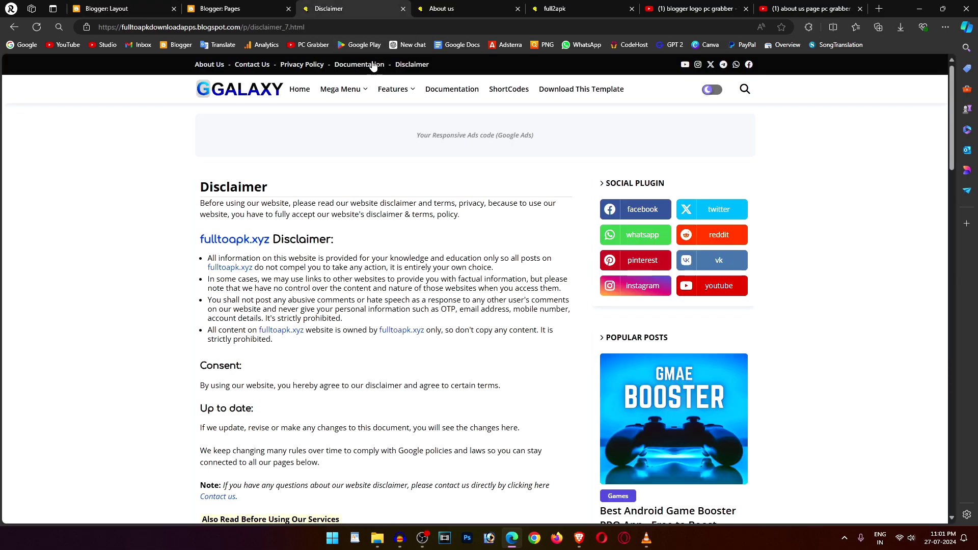
left_click(156, 9)
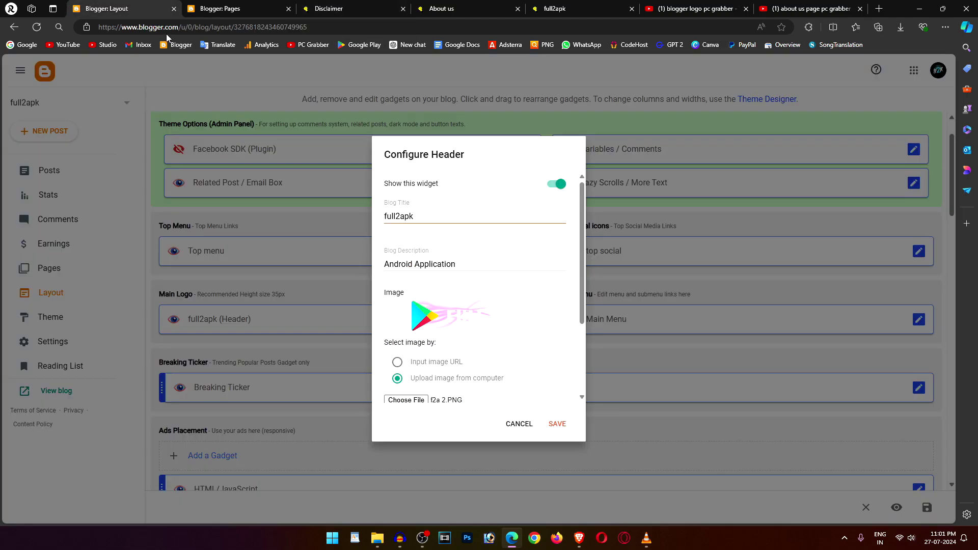
scroll(417, 377, "down", 1)
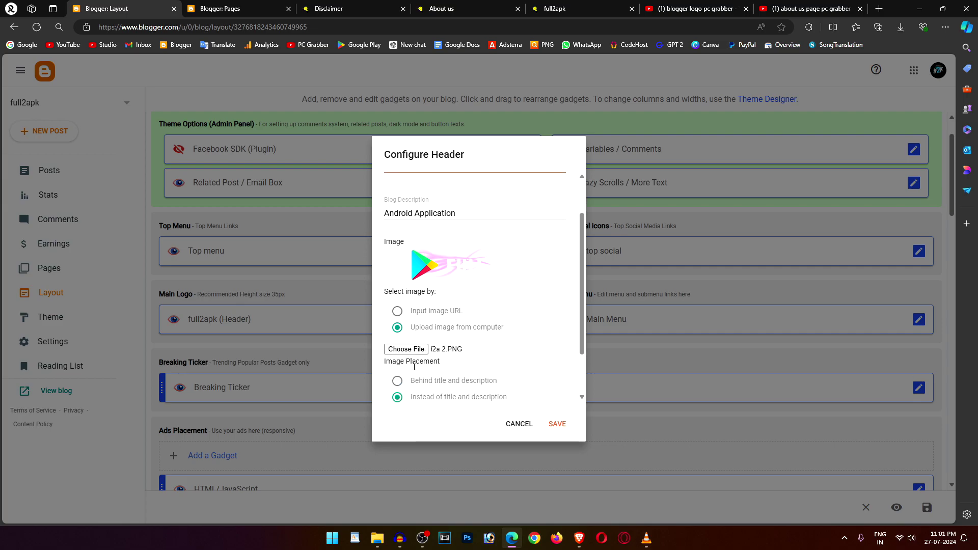
left_click(406, 349)
left_click(432, 225)
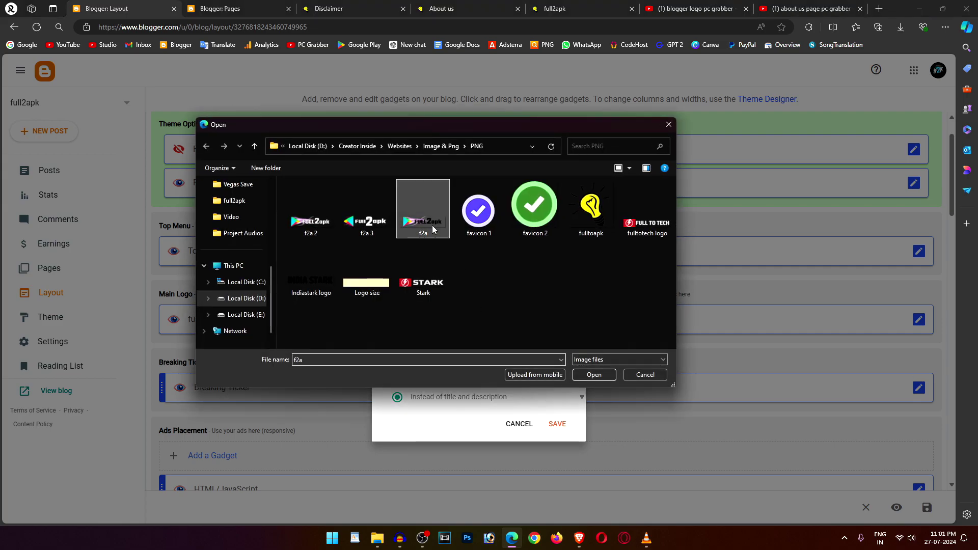
left_click(594, 375)
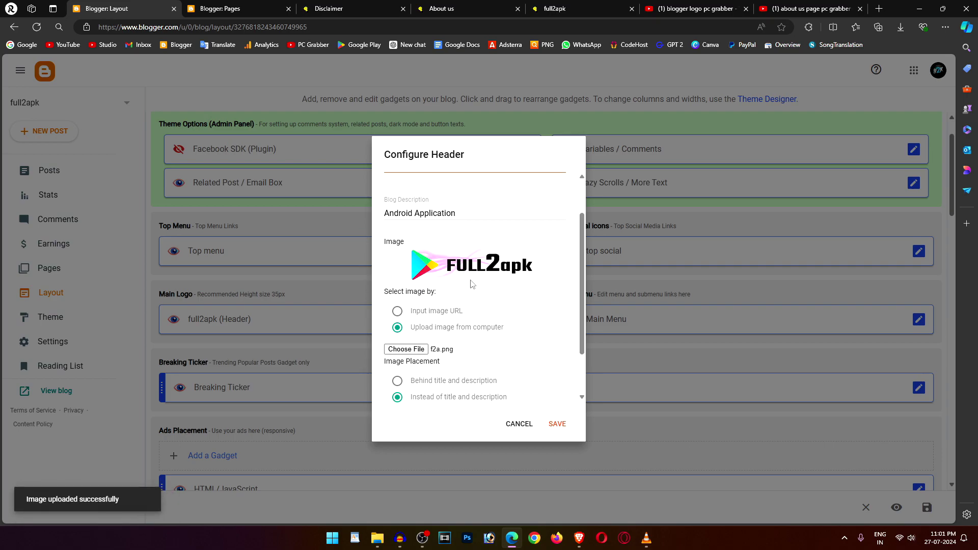
scroll(494, 294, "up", 1)
scroll(479, 312, "down", 2)
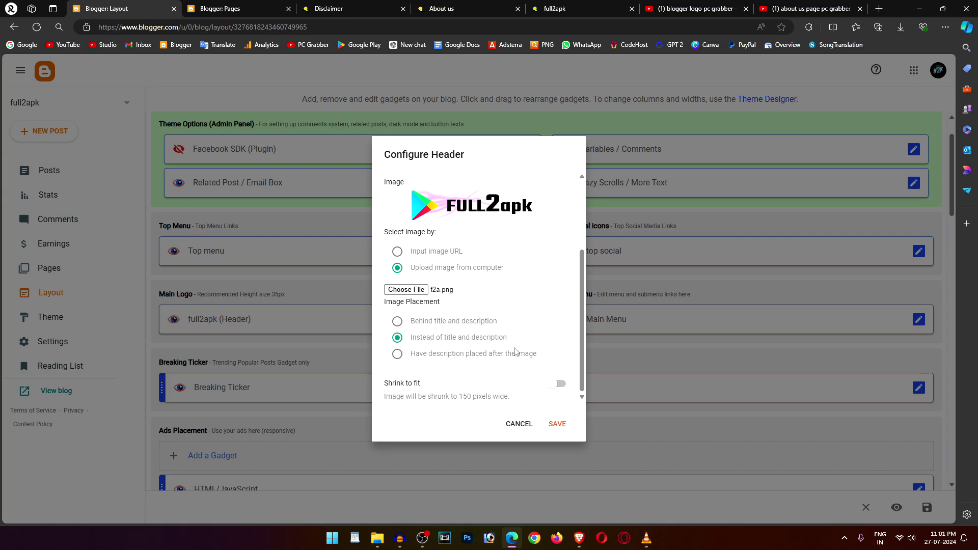
left_click(555, 429)
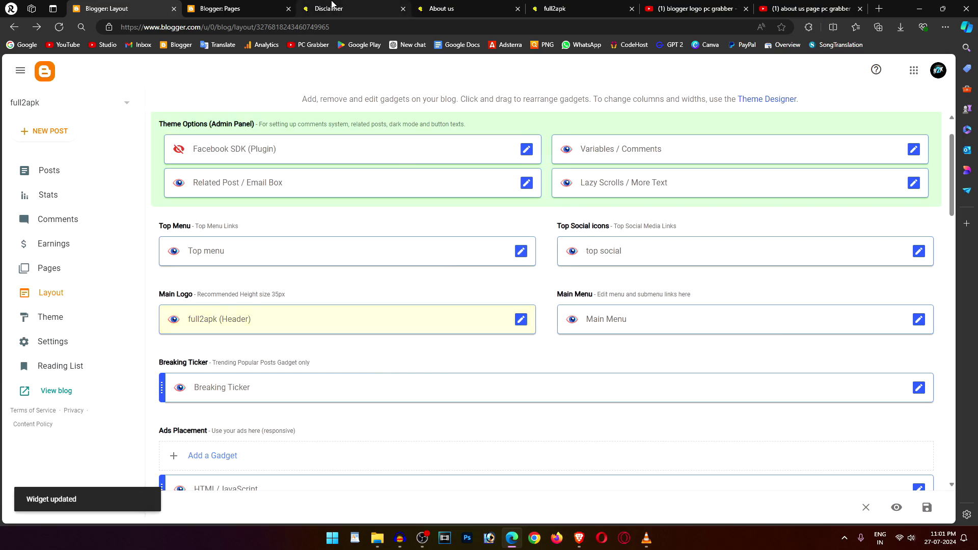
left_click(332, 6)
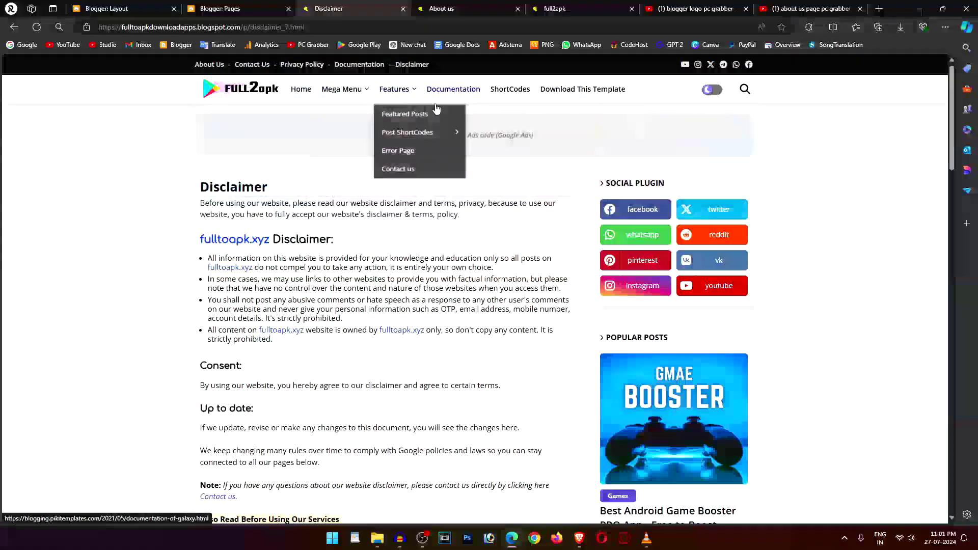
In the layout's Main Menu gadget, rename the Mega Menu link to "Recent" and save the gadget.
left_click(125, 9)
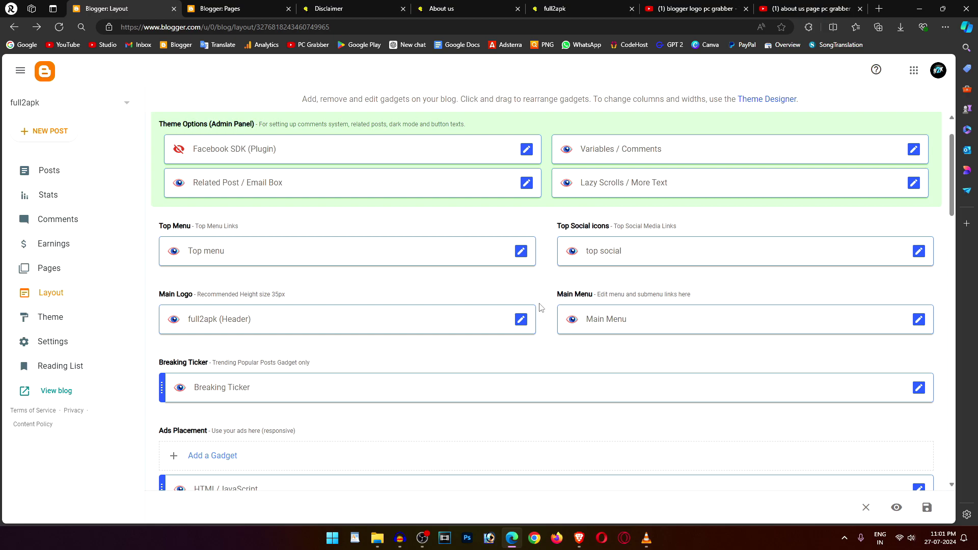
left_click(918, 320)
scroll(441, 327, "down", 5)
scroll(441, 326, "up", 3)
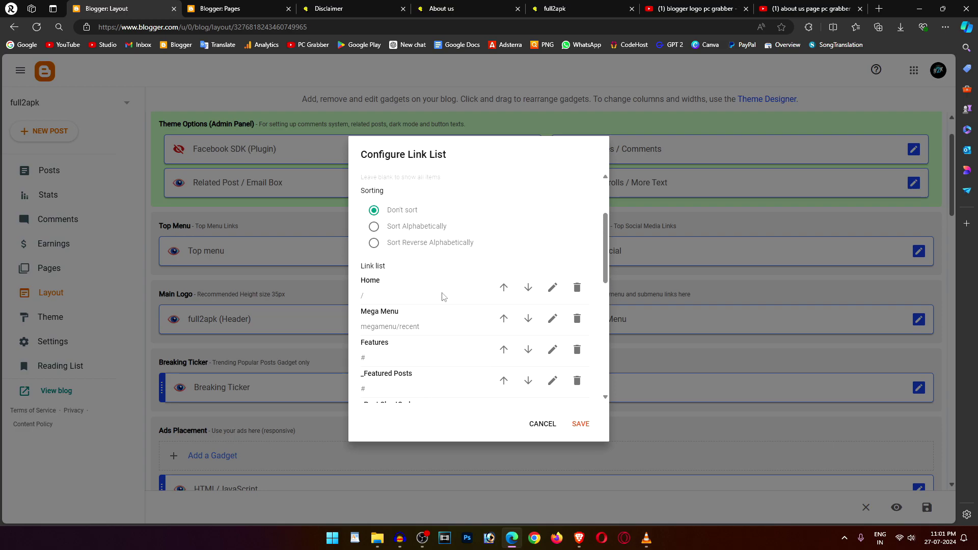
scroll(430, 330, "down", 1)
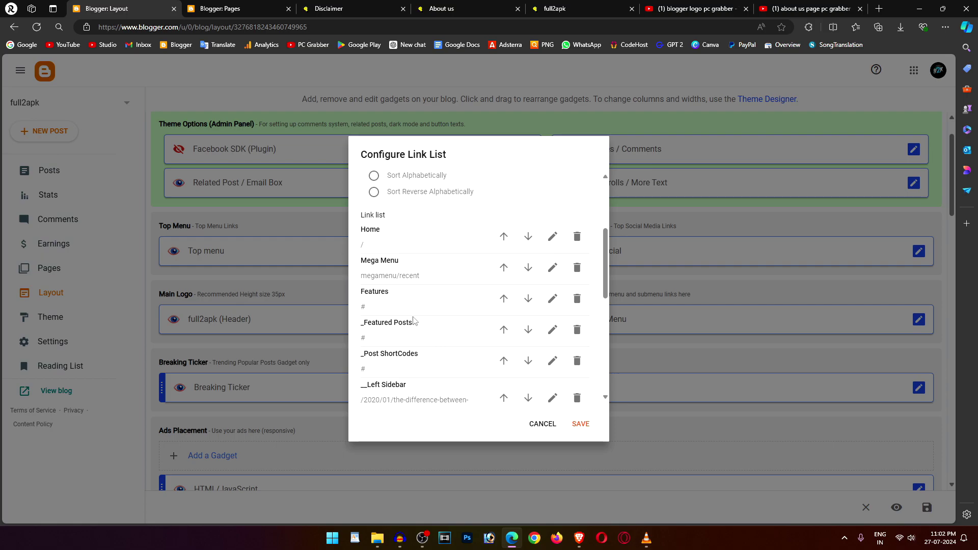
left_click(552, 274)
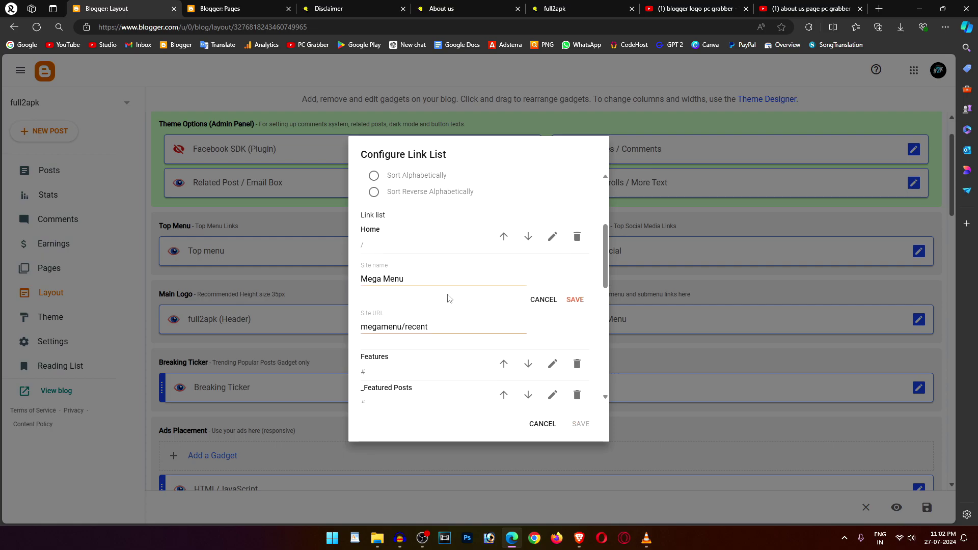
left_click_drag(417, 278, 359, 283)
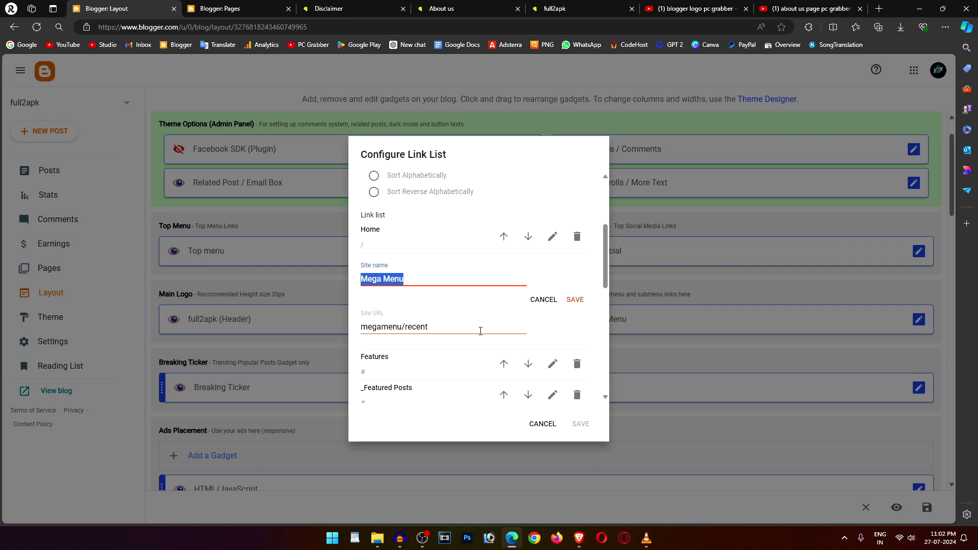
left_click(328, 9)
mouse_move(326, 96)
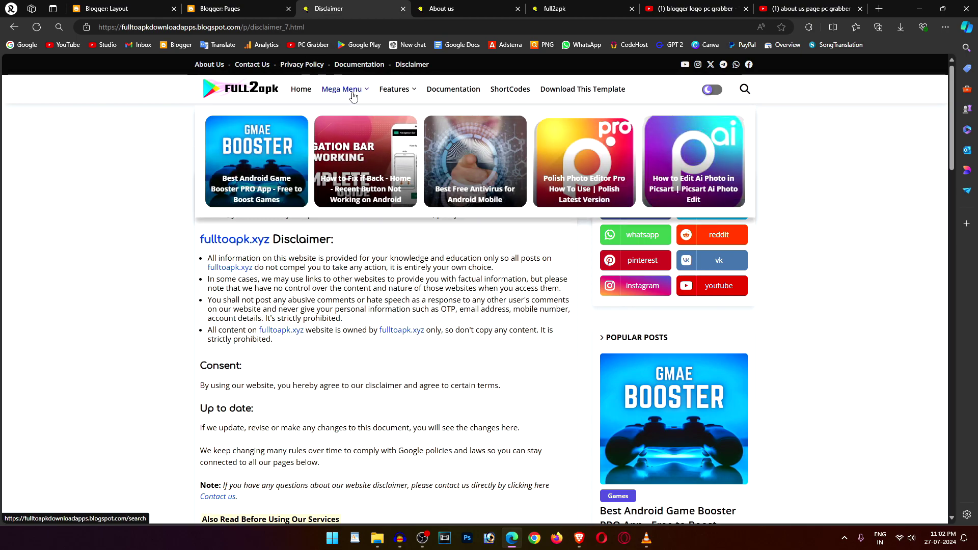
key("ctrl+1")
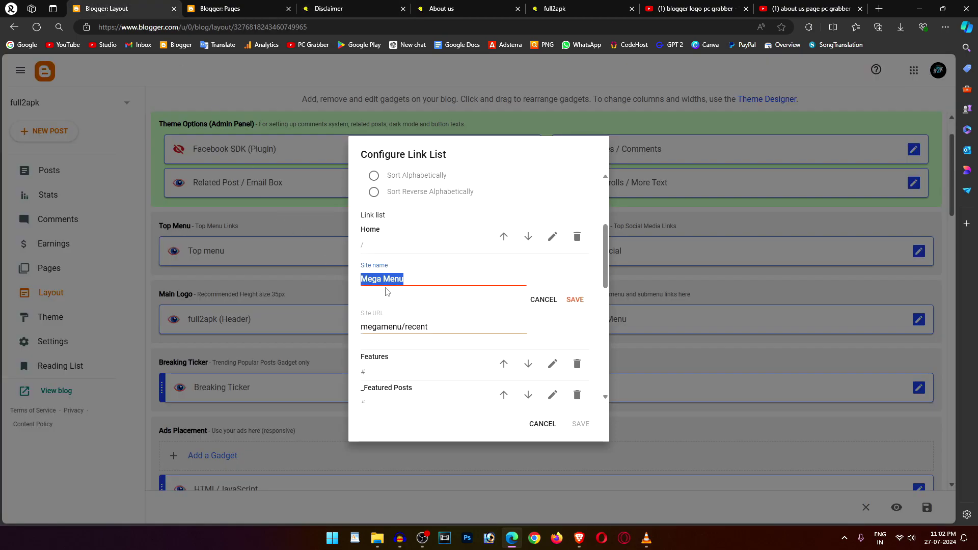
type("Recent")
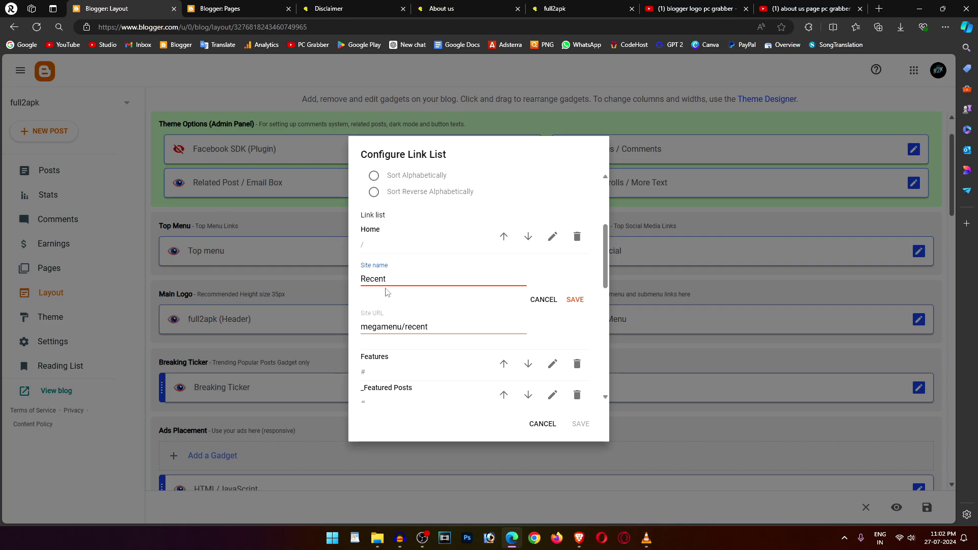
left_click(575, 300)
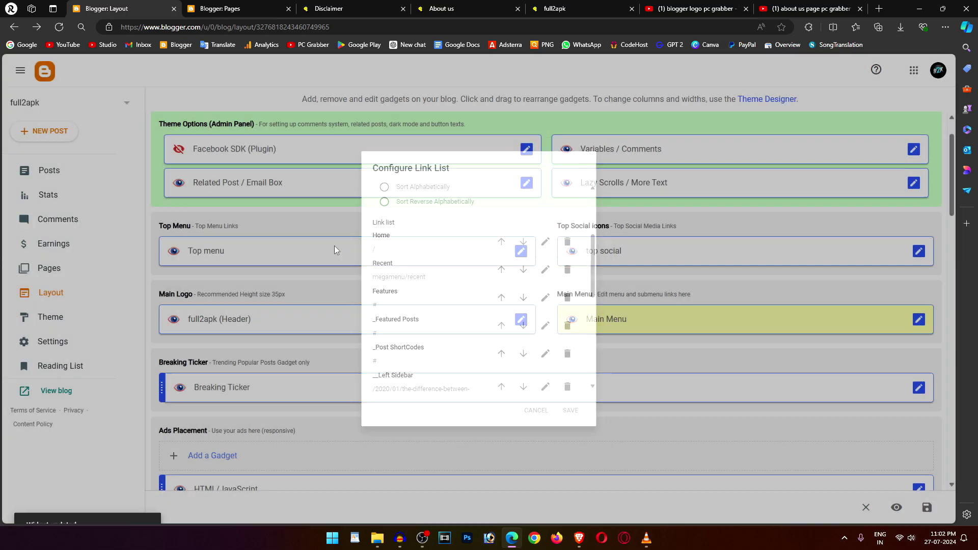
Check the Recent and Features menus in the main menu of the blog's Disclaimer page.
left_click(328, 8)
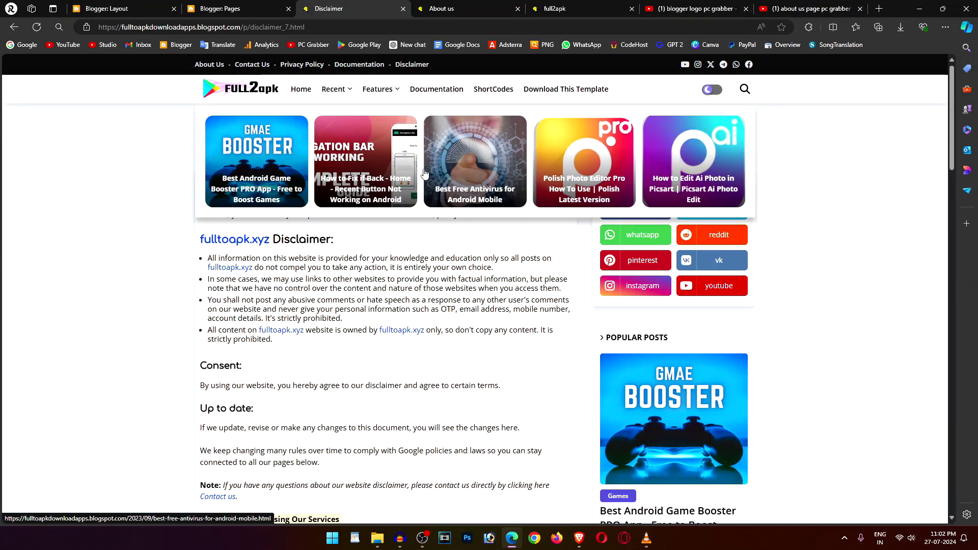
mouse_move(392, 95)
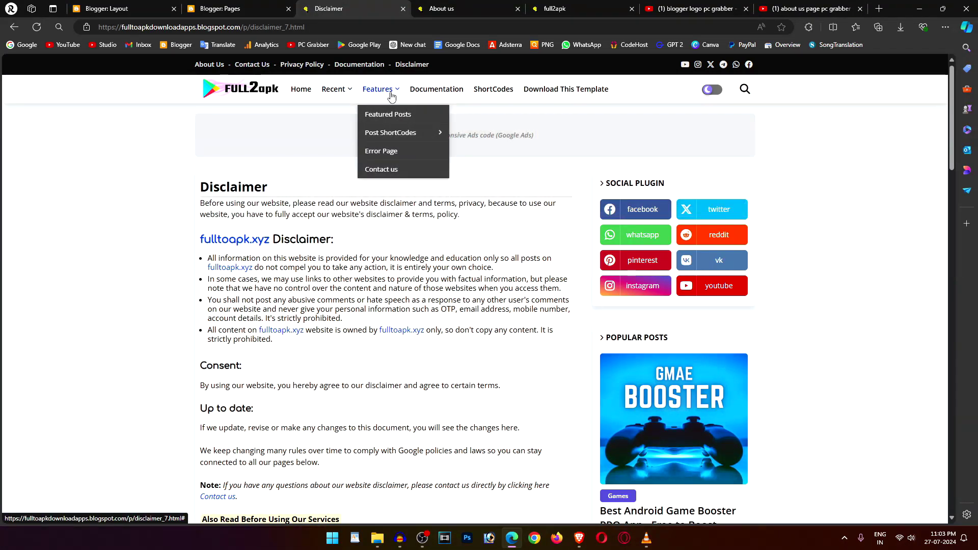
Place the layout tab after the Pages tab and reopen the Main Menu gadget's link list.
left_click(245, 13)
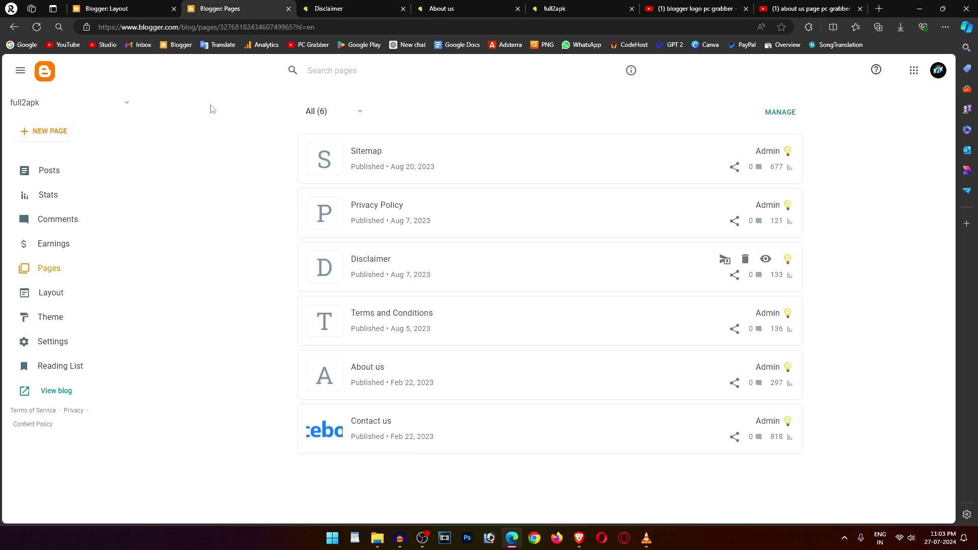
left_click_drag(107, 9, 227, 8)
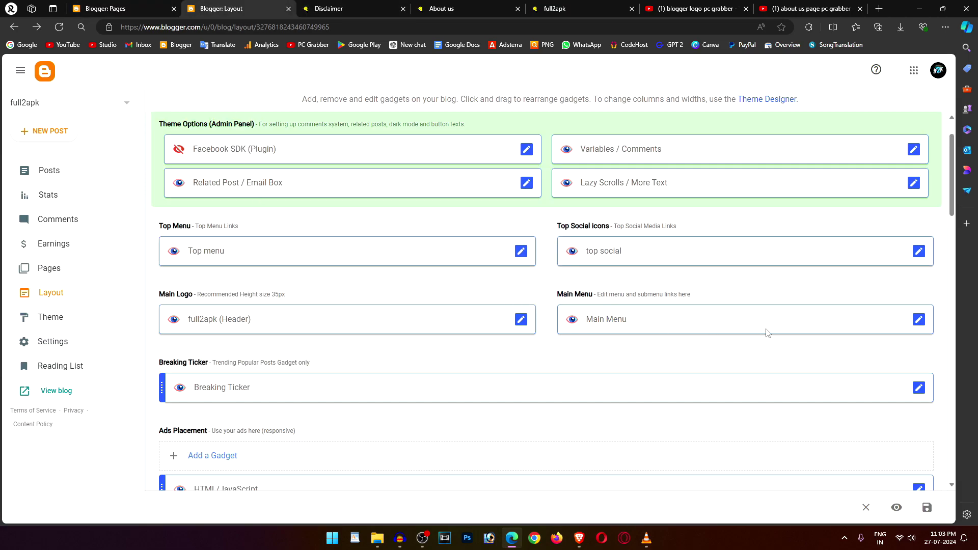
left_click(918, 319)
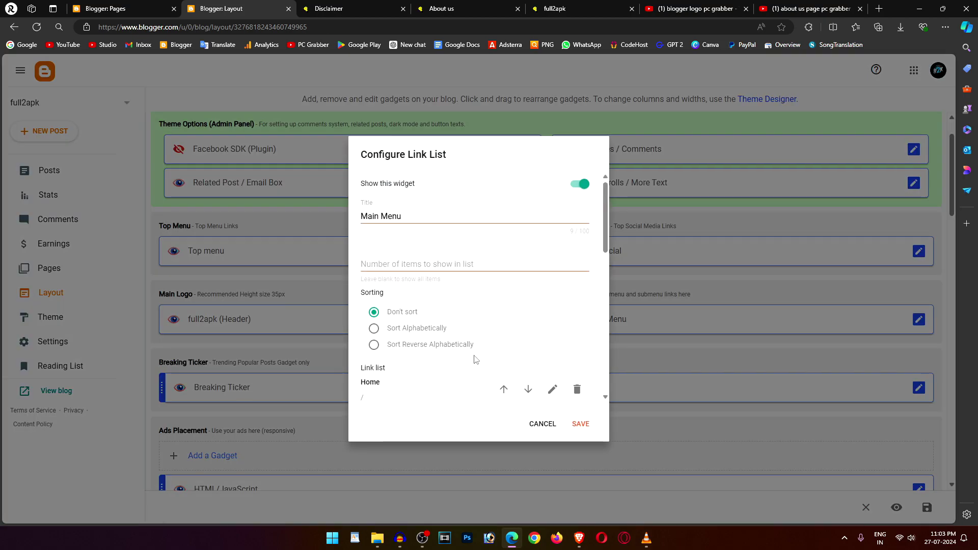
scroll(459, 355, "down", 3)
scroll(447, 317, "down", 1)
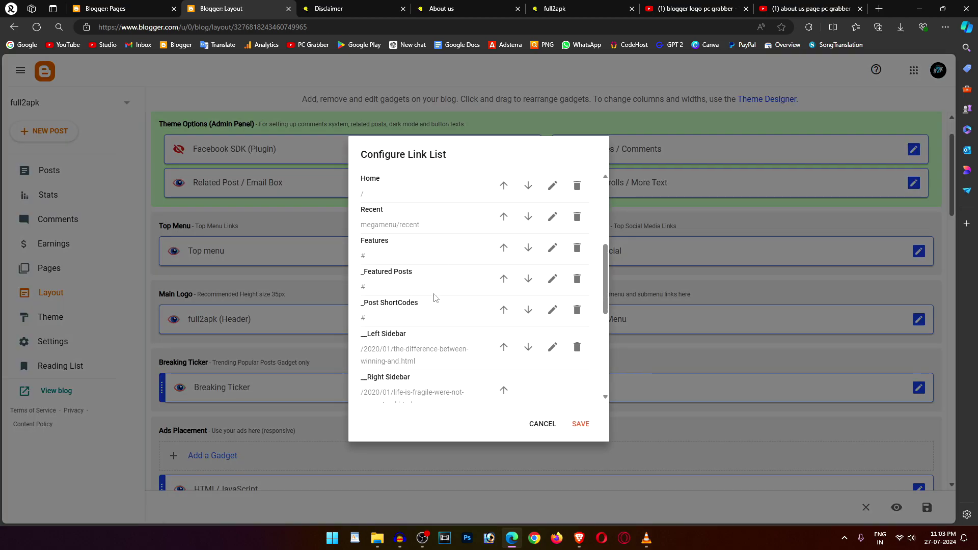
Compare the Main Menu gadget's link entries with the Features submenu shown on the blog's Disclaimer page.
left_click(351, 9)
mouse_move(377, 89)
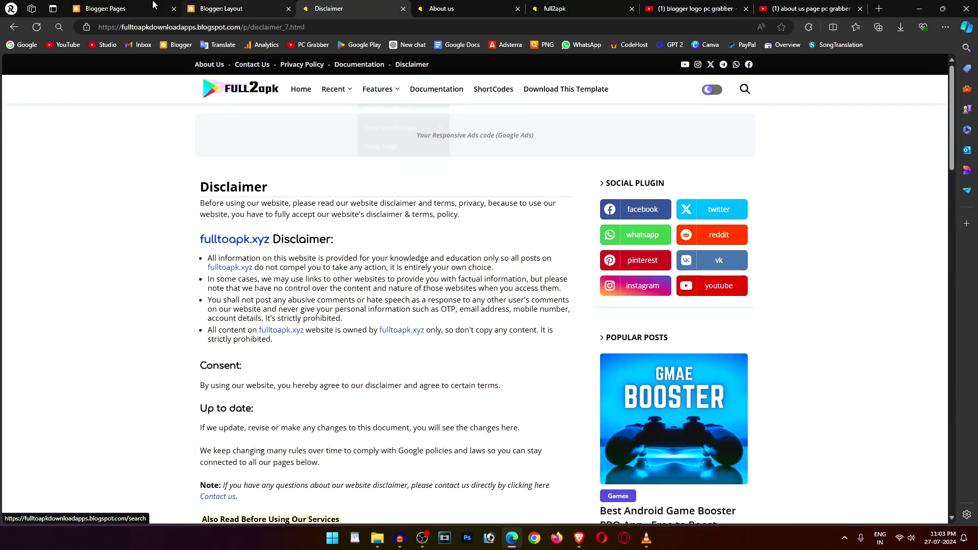
left_click(106, 8)
key("ctrl+Tab")
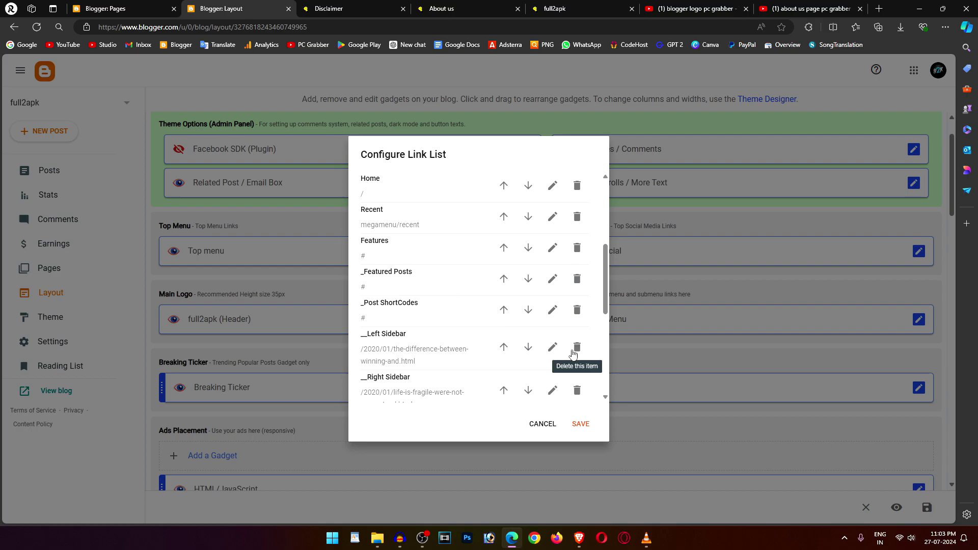
scroll(571, 357, "down", 3)
scroll(560, 306, "down", 2)
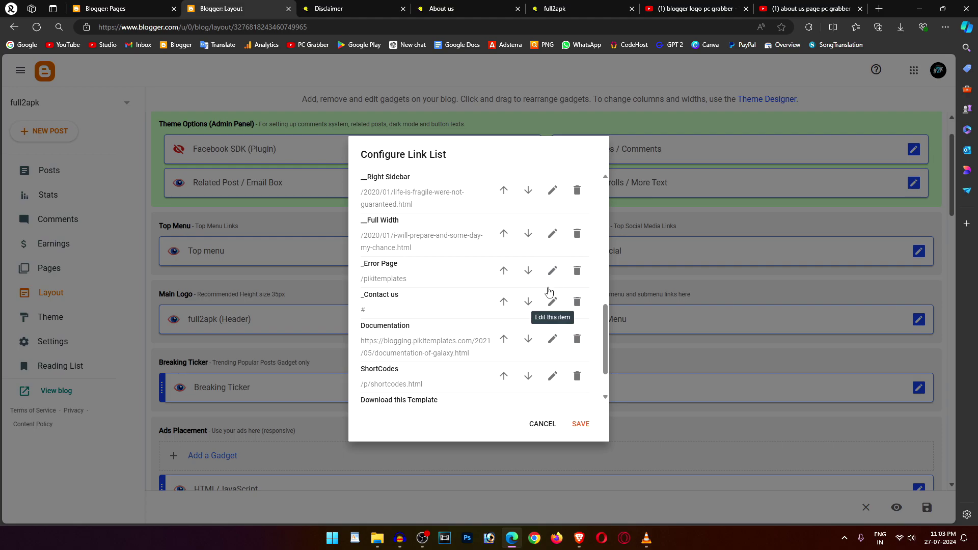
scroll(556, 296, "up", 5)
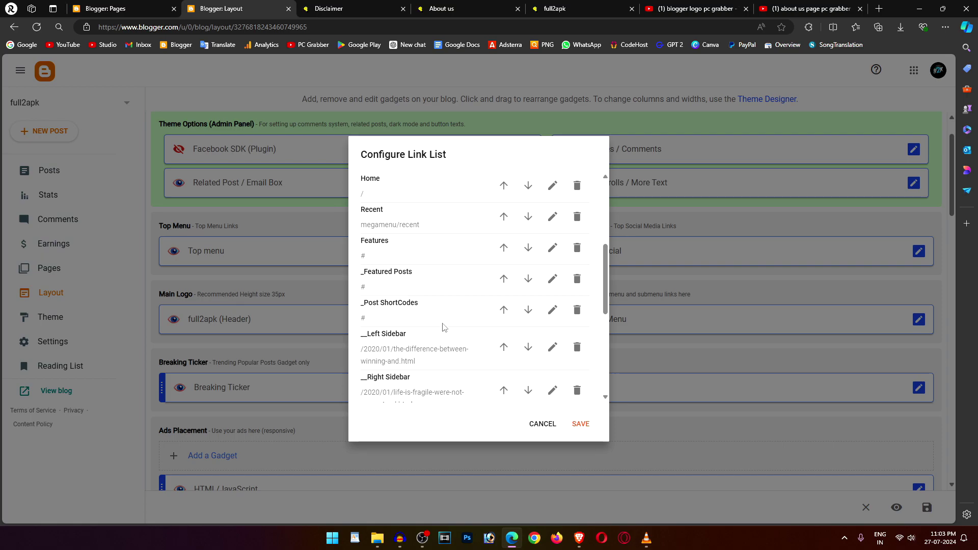
left_click(328, 9)
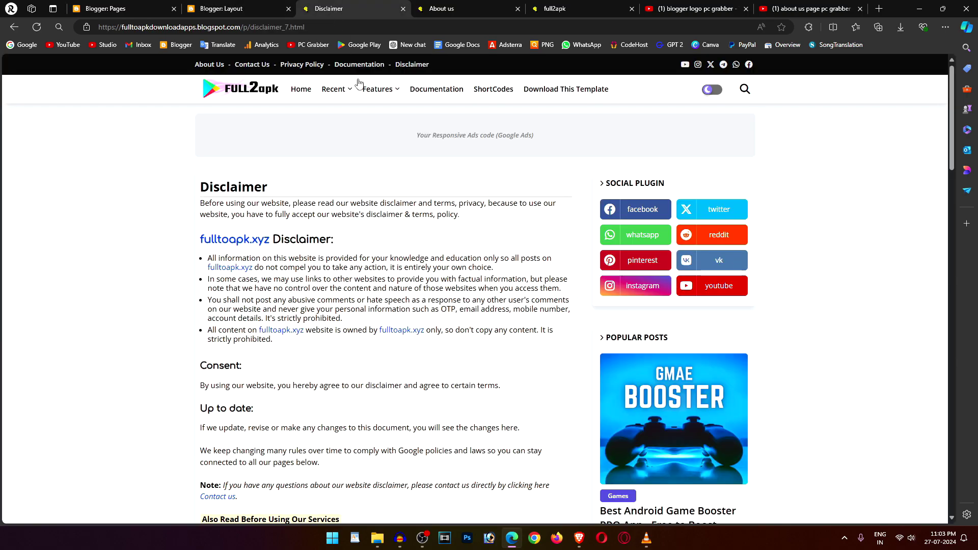
Compare the Post ShortCodes submenu on the blog's Disclaimer page with the double-underscore entries in the Main Menu link list.
mouse_move(379, 89)
mouse_move(415, 133)
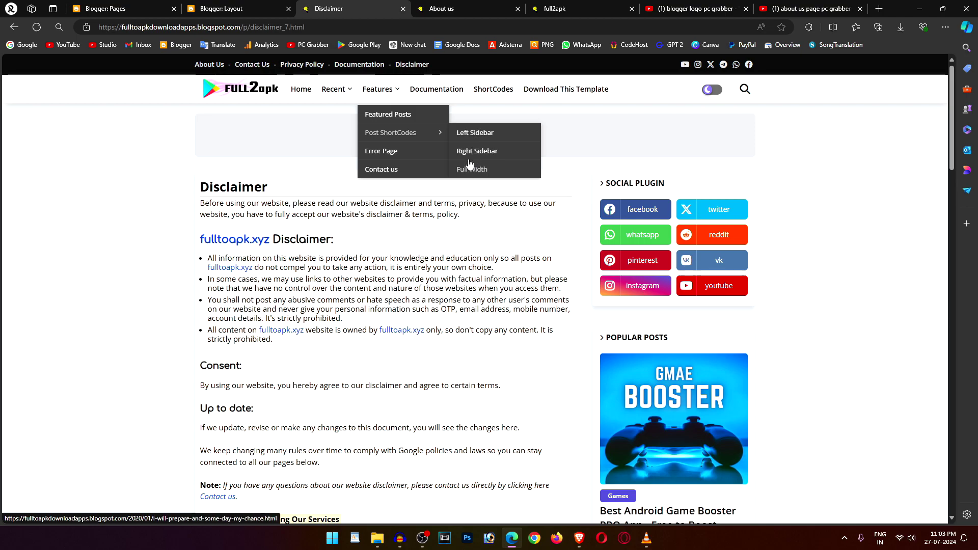
mouse_move(352, 84)
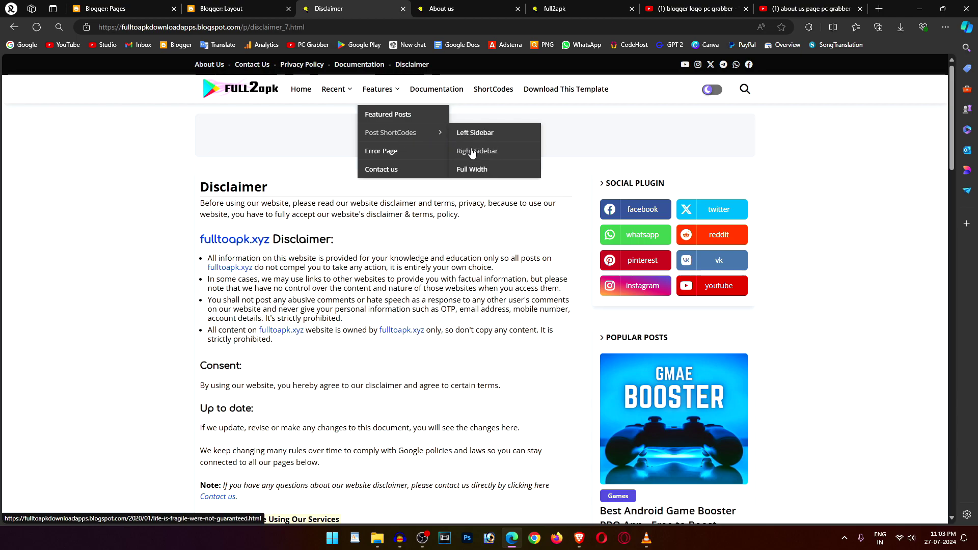
key("ctrl+shift+Tab")
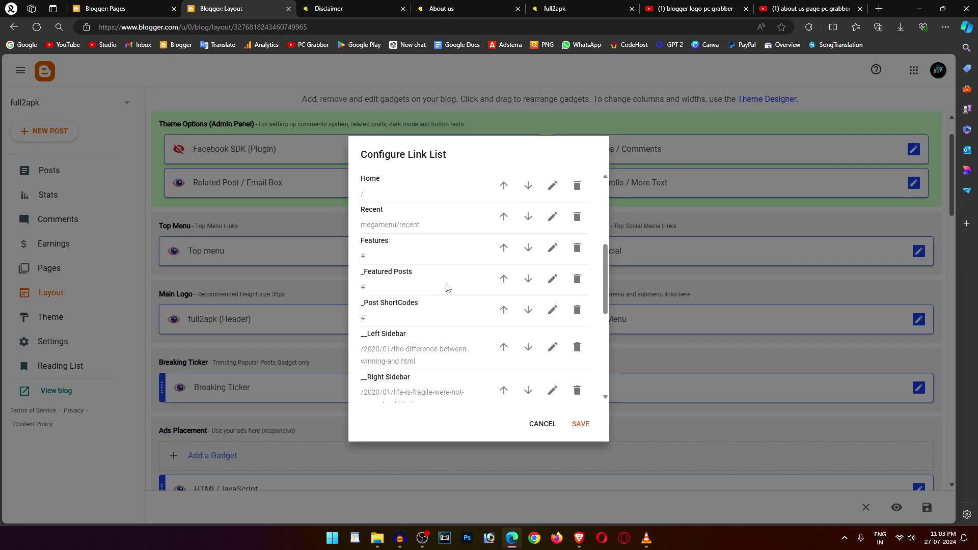
scroll(446, 287, "up", 1)
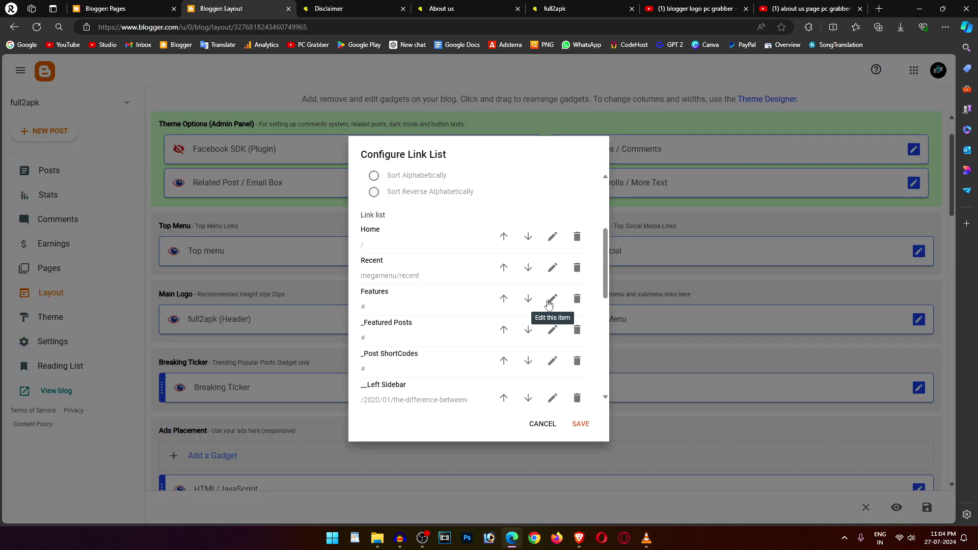
scroll(427, 322, "down", 1)
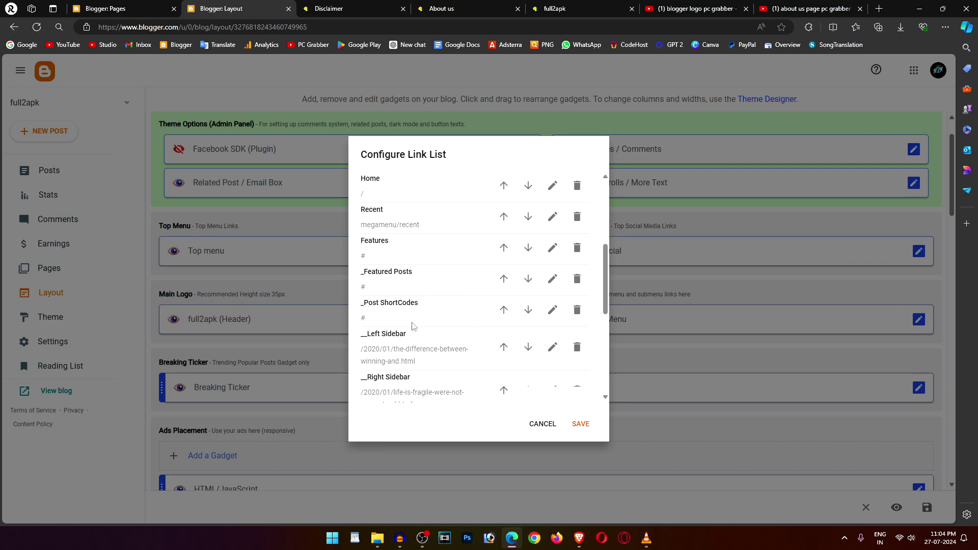
scroll(379, 300, "down", 1)
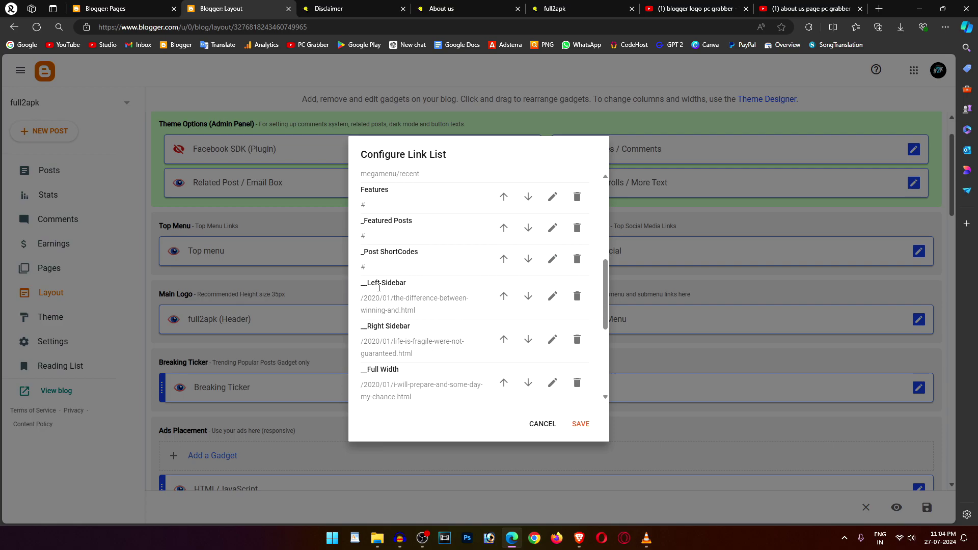
Open the "__Left Sidebar" entry for editing and compare its underscore prefix with the Features submenu levels on the Disclaimer page.
left_click(554, 297)
left_click_drag(364, 300, 370, 301)
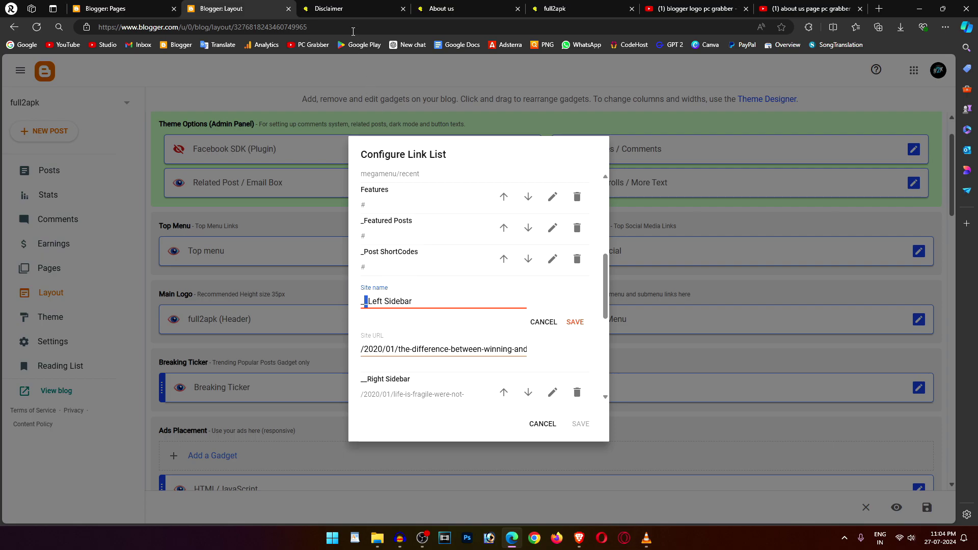
left_click(351, 9)
mouse_move(408, 137)
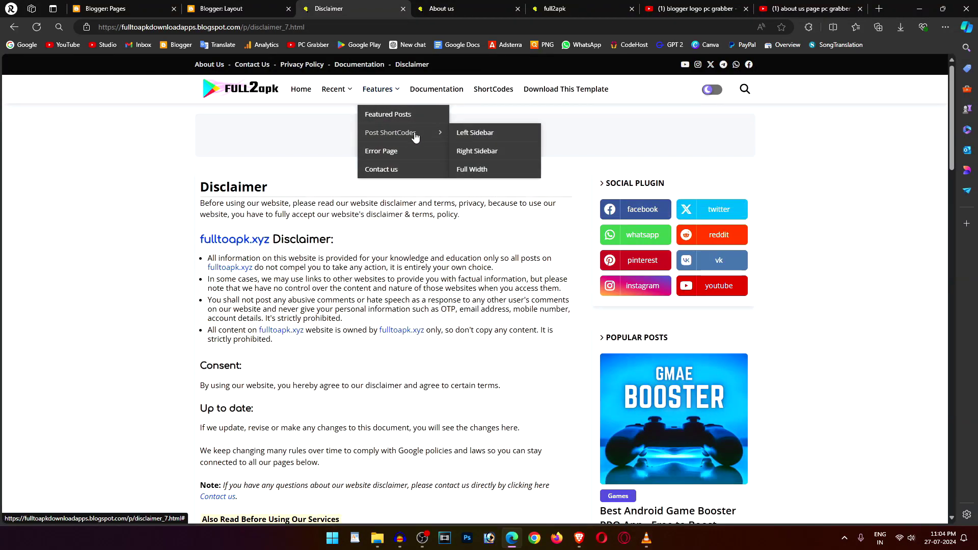
key("ctrl+shift+Tab")
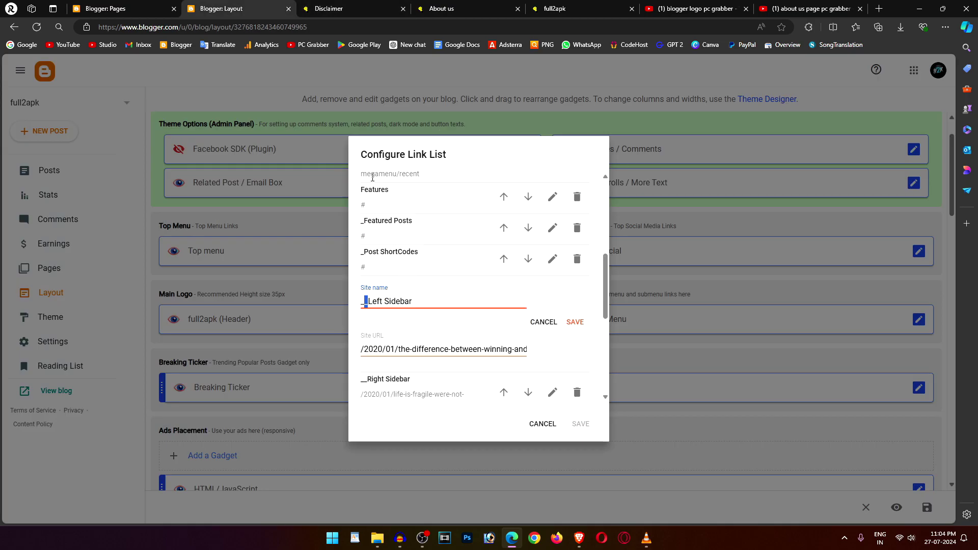
key("ctrl+Tab")
mouse_move(377, 94)
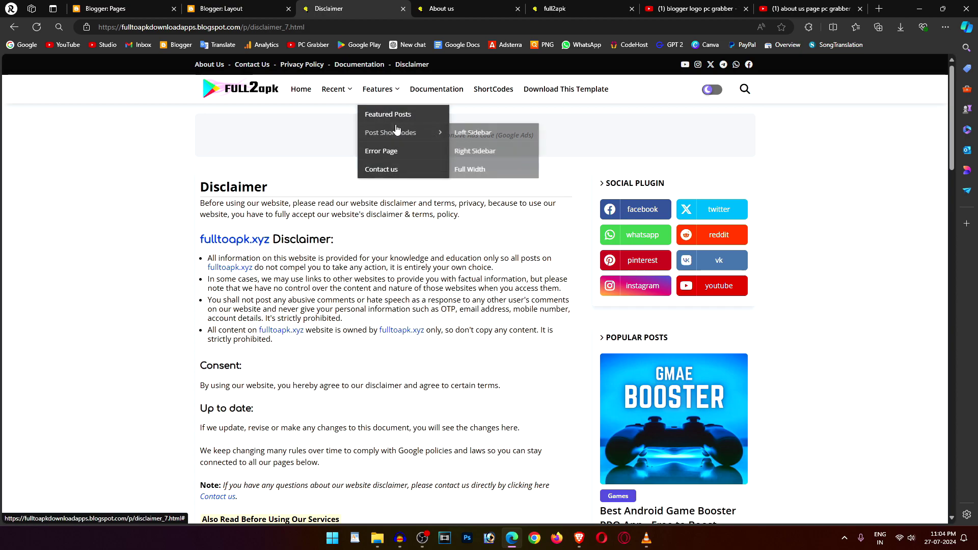
left_click(219, 8)
Add a new item named "__GG" to the Main Menu link list and save the item.
scroll(436, 351, "down", 3)
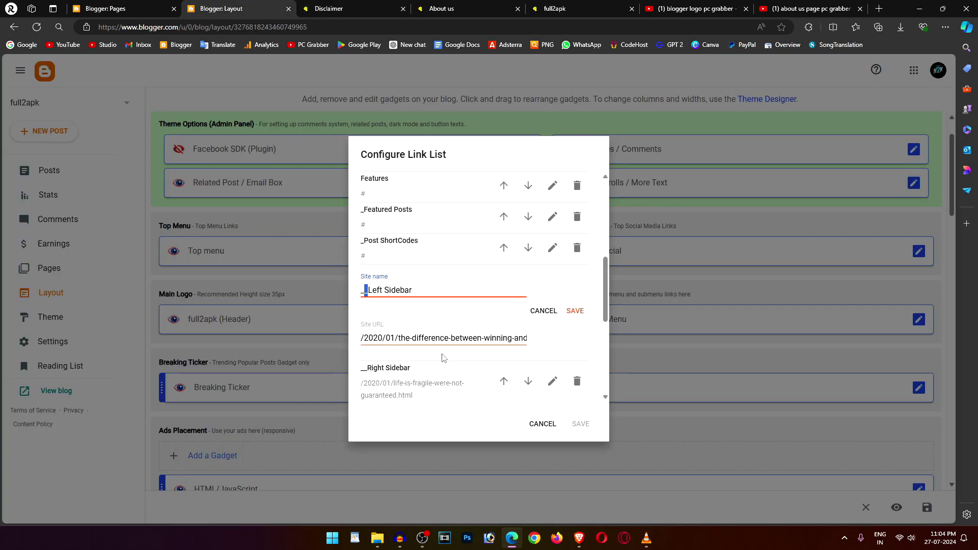
scroll(403, 311, "down", 3)
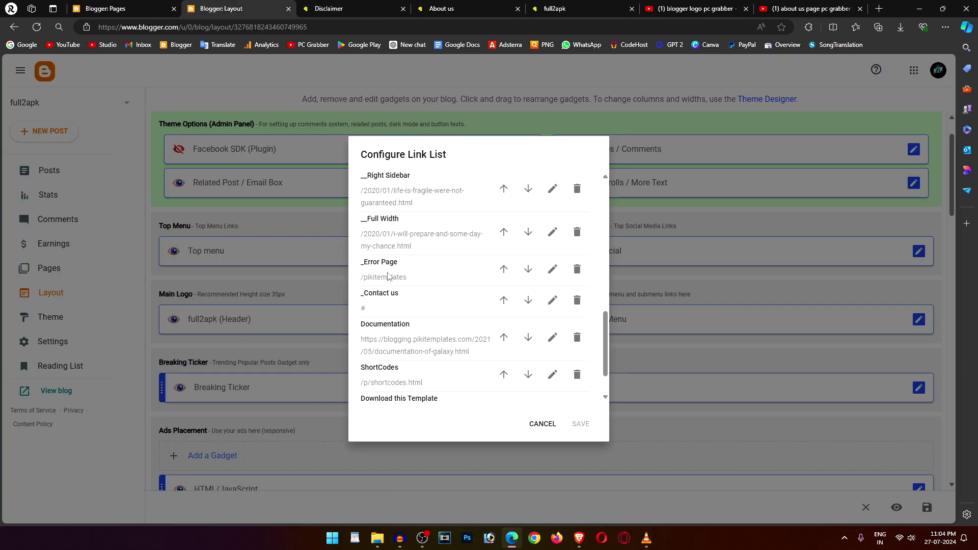
left_click(552, 392)
scroll(465, 350, "down", 2)
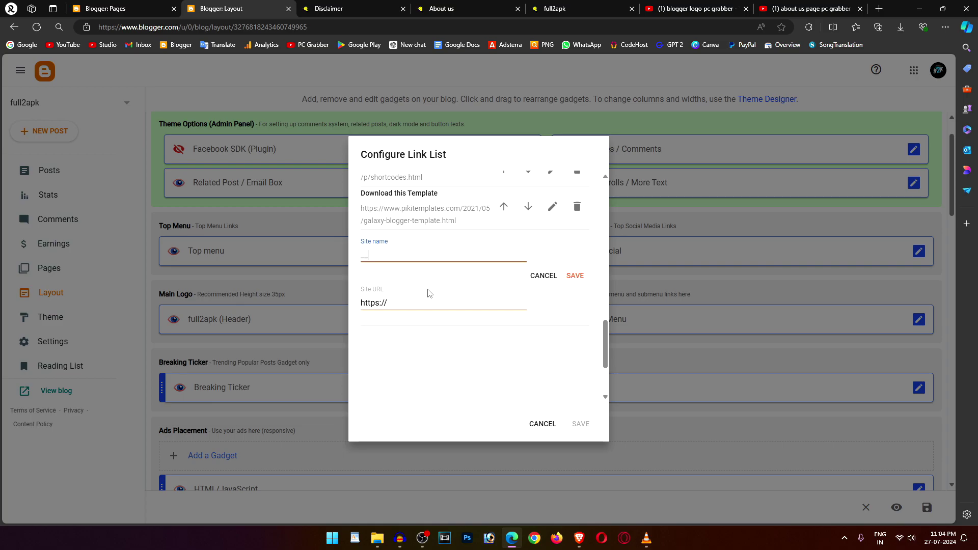
left_click(575, 276)
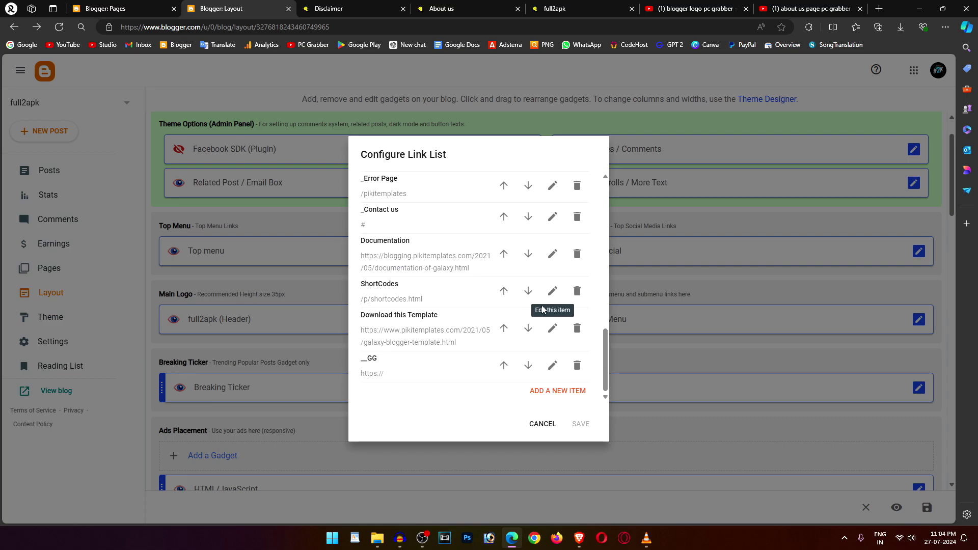
Move the "__GG" item up the link list until it sits directly below "_Error Page".
left_click(504, 365)
scroll(499, 352, "down", 10)
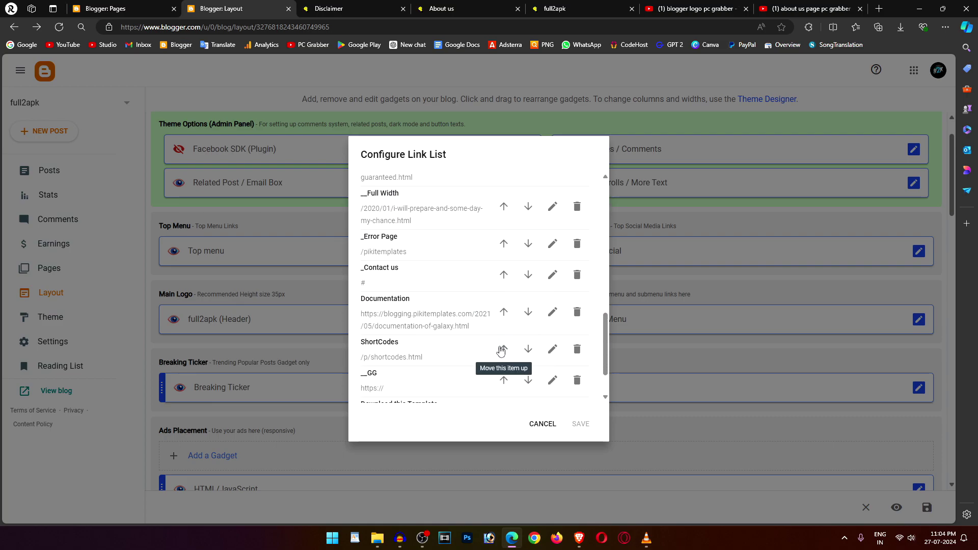
left_click(504, 322)
scroll(497, 338, "down", 6)
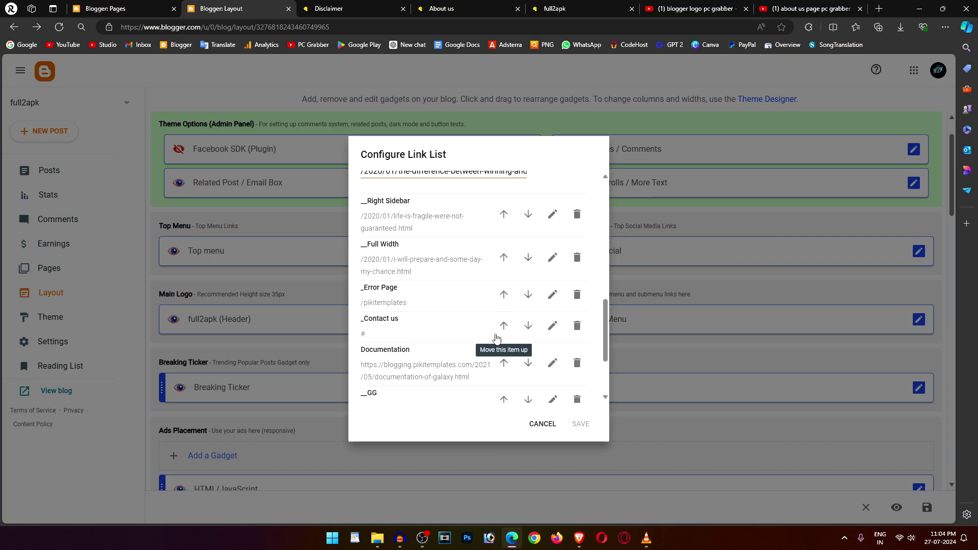
scroll(494, 321, "down", 2)
left_click(503, 300)
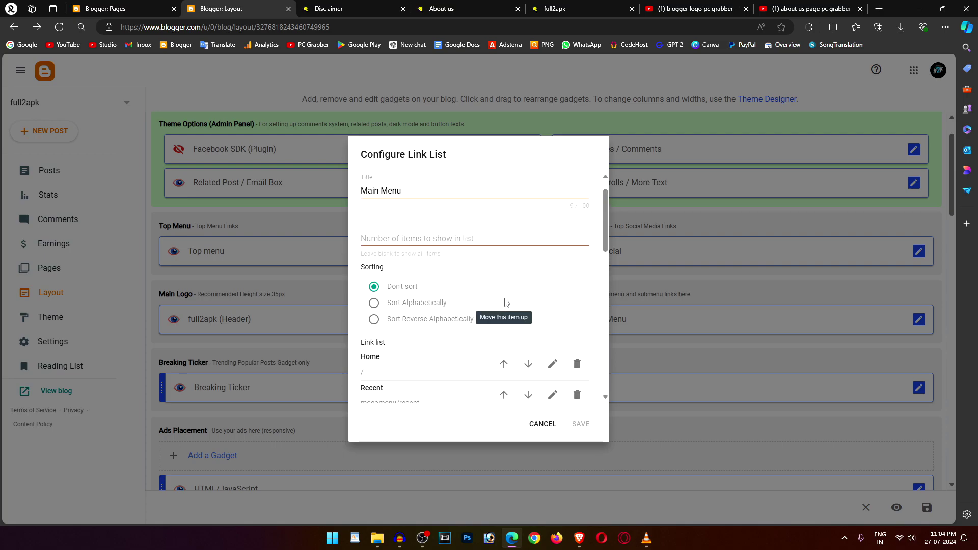
scroll(498, 319, "down", 3)
scroll(498, 319, "down", 5)
left_click(502, 357)
scroll(492, 346, "down", 6)
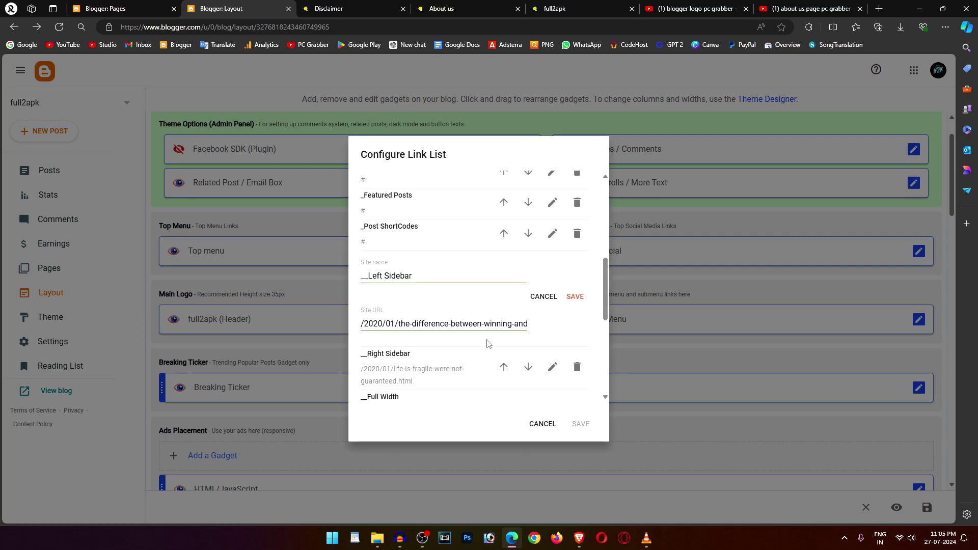
Set the "__GG" item's site URL to "#" and save the item and the Main Menu gadget.
scroll(472, 348, "down", 1)
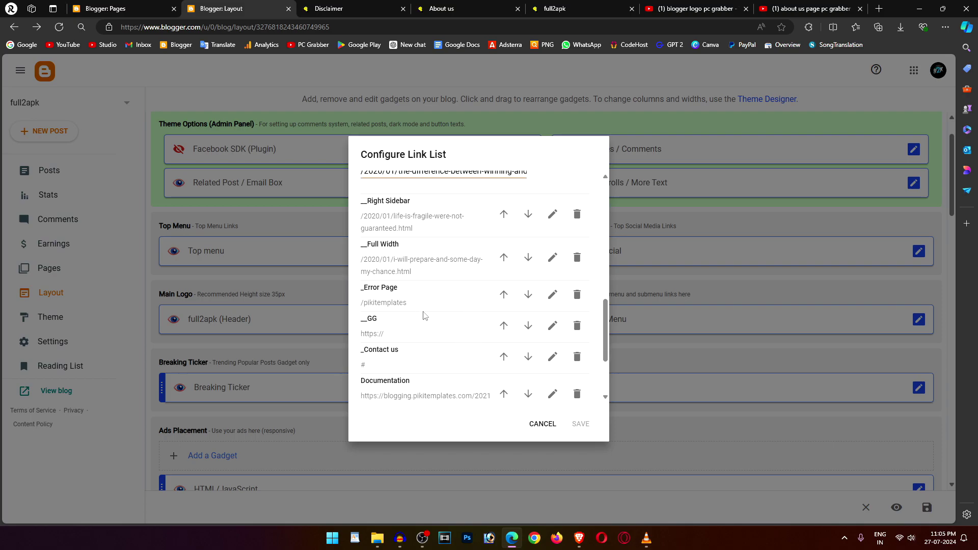
scroll(497, 364, "down", 2)
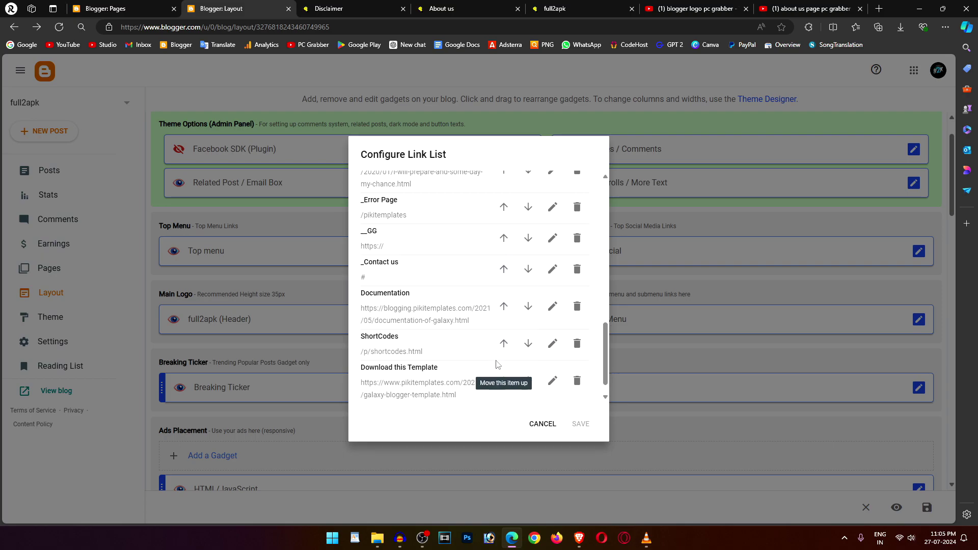
left_click(553, 252)
left_click_drag(405, 327, 361, 329)
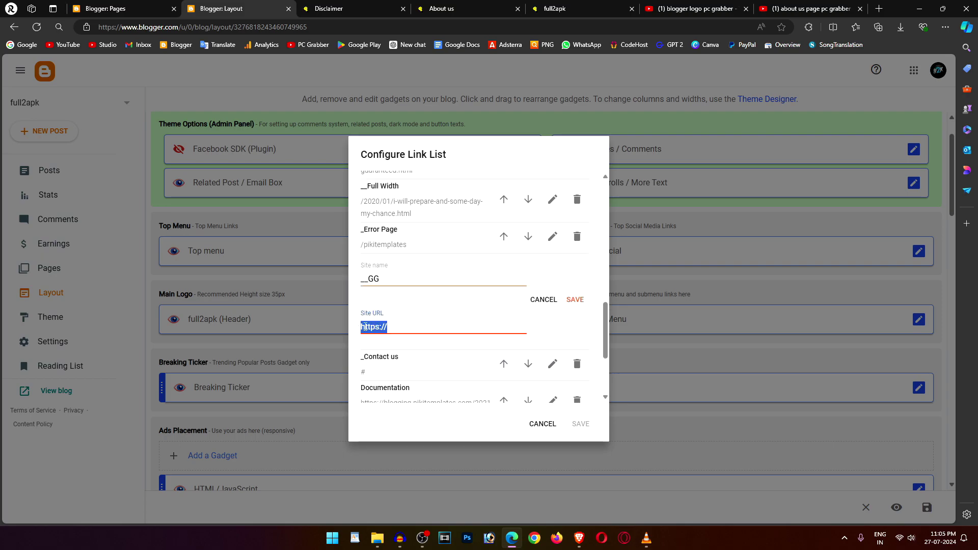
type("#")
left_click(574, 300)
scroll(494, 347, "down", 2)
scroll(500, 355, "up", 5)
left_click(577, 427)
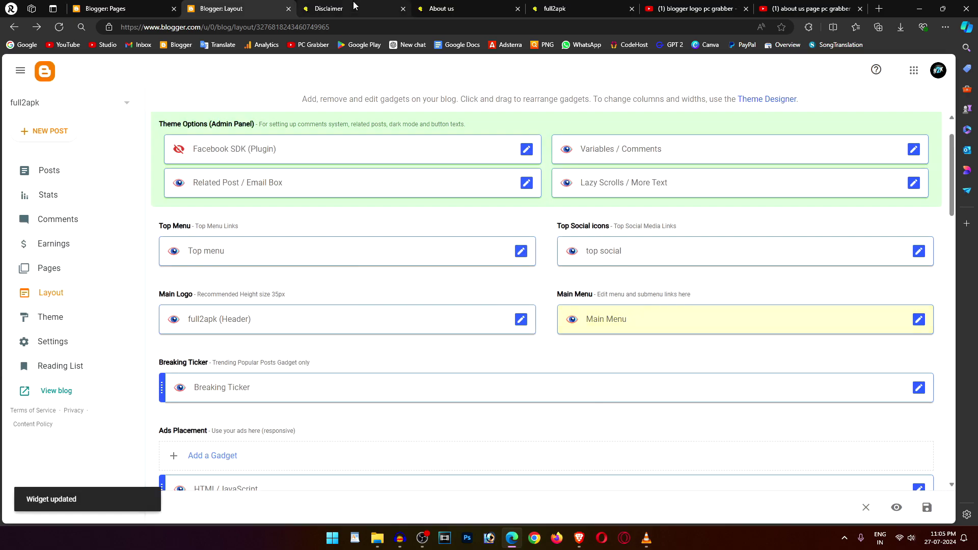
Check the Error Page submenu under Features on the blog's Disclaimer page and return to the layout.
left_click(336, 8)
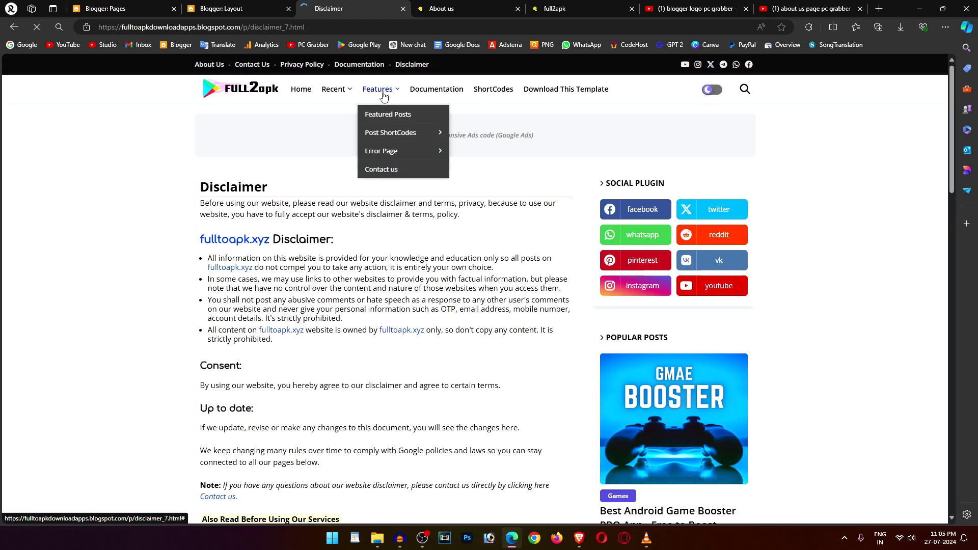
mouse_move(384, 149)
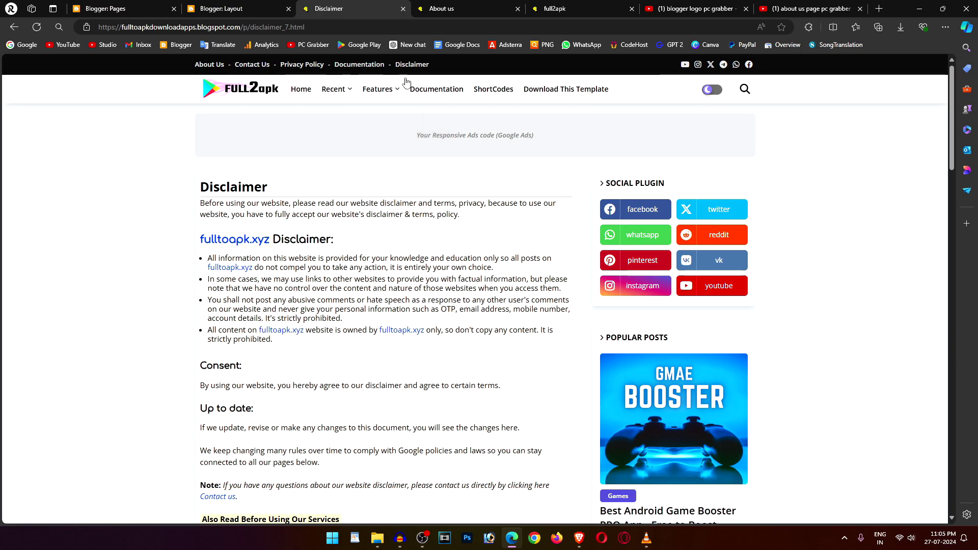
left_click(245, 9)
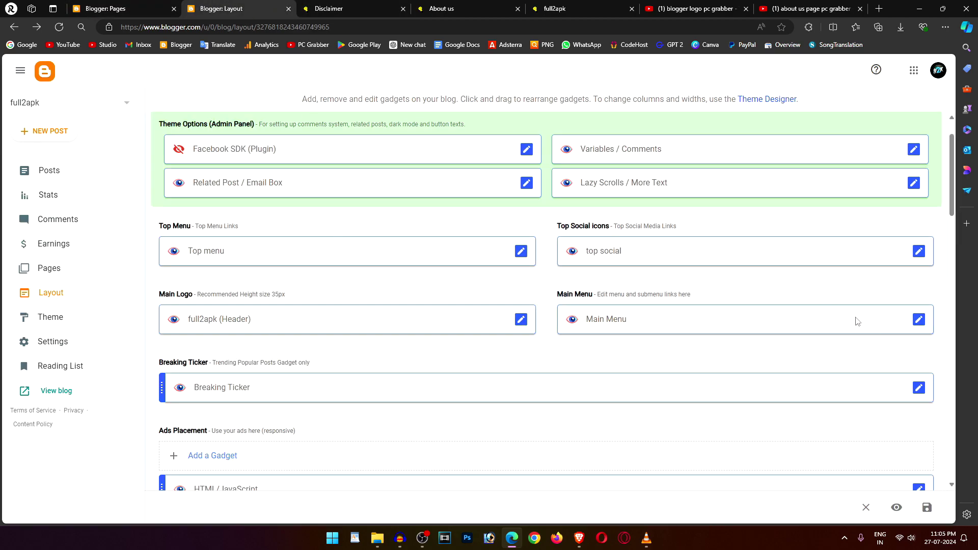
Open the Main Menu gadget's "_Contact us" entry for editing and check the Contact us item in the blog's Features menu.
left_click(919, 320)
scroll(501, 349, "down", 10)
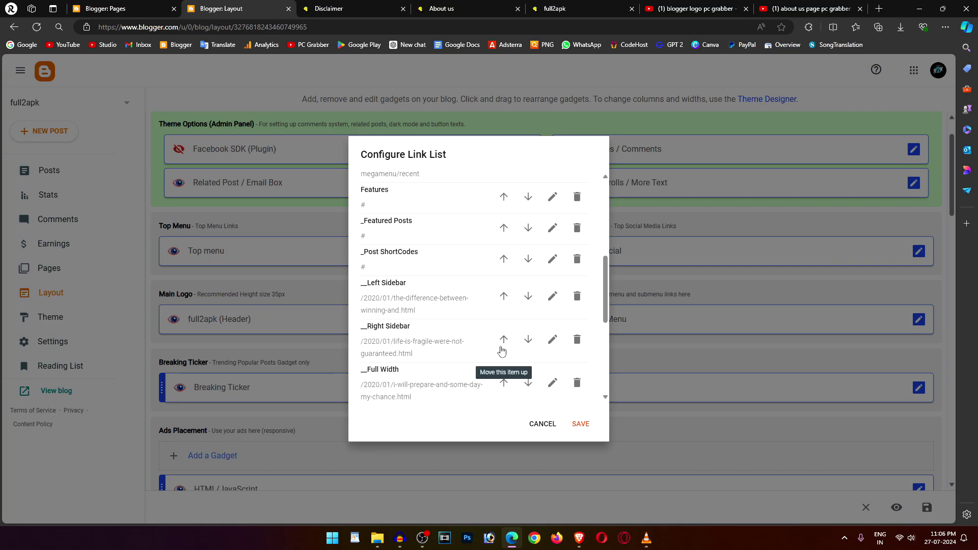
left_click(552, 329)
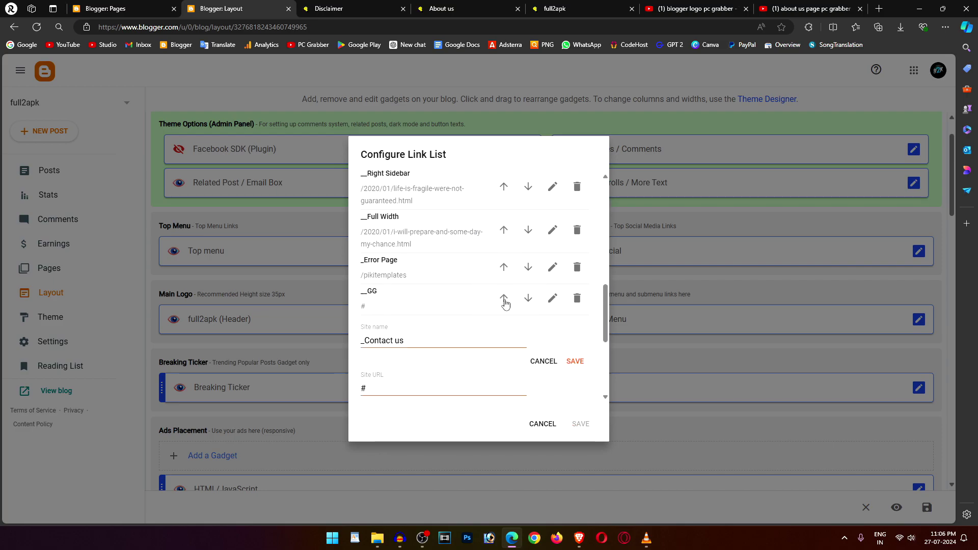
left_click(303, 6)
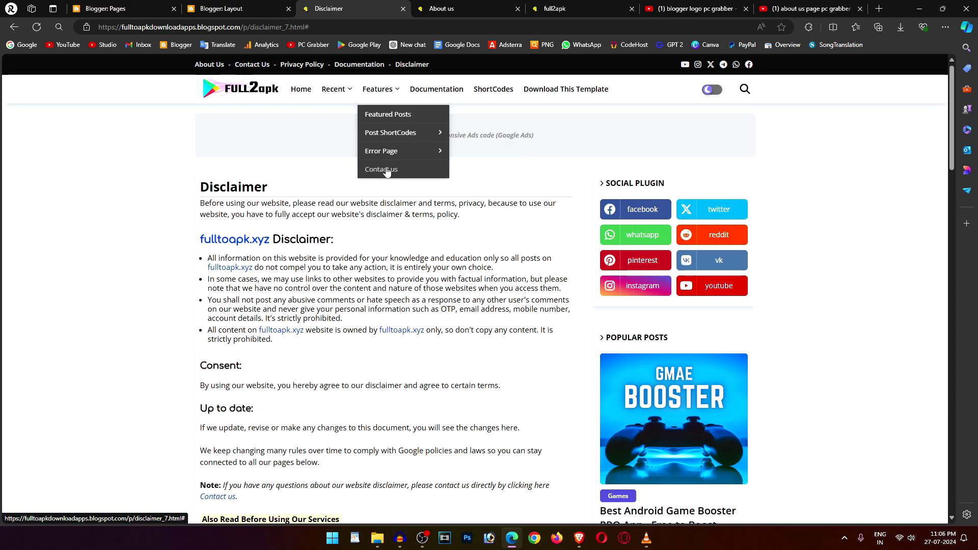
Copy the share link of the Contact us page from the blog's page list.
left_click(219, 9)
left_click(155, 7)
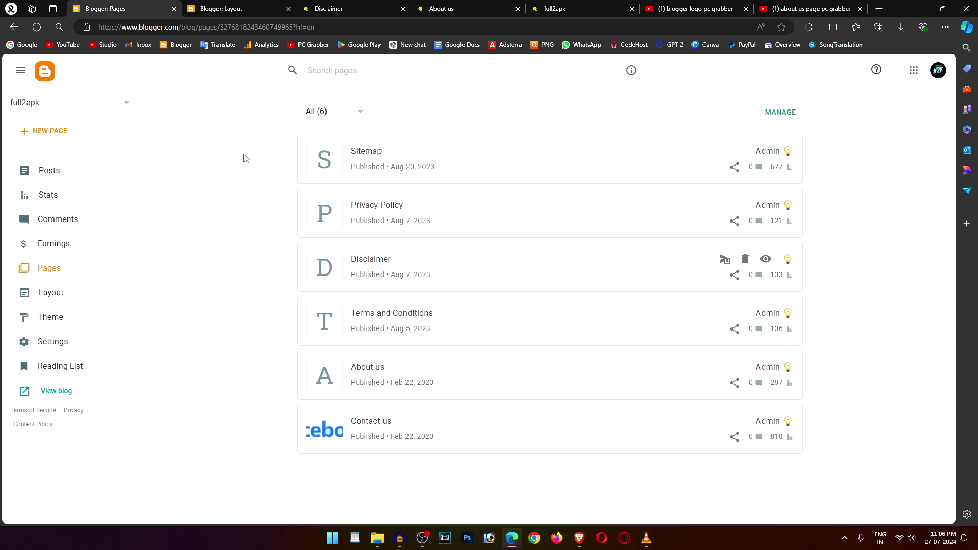
left_click(734, 437)
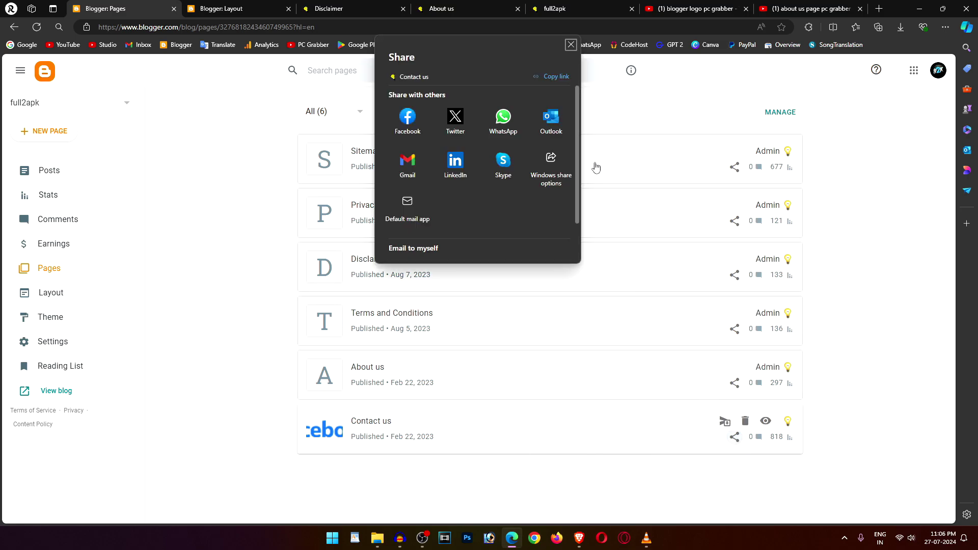
left_click(171, 196)
Replace the "_Contact us" entry's site URL with the copied page link and save the entry and the Main Menu gadget.
left_click(245, 9)
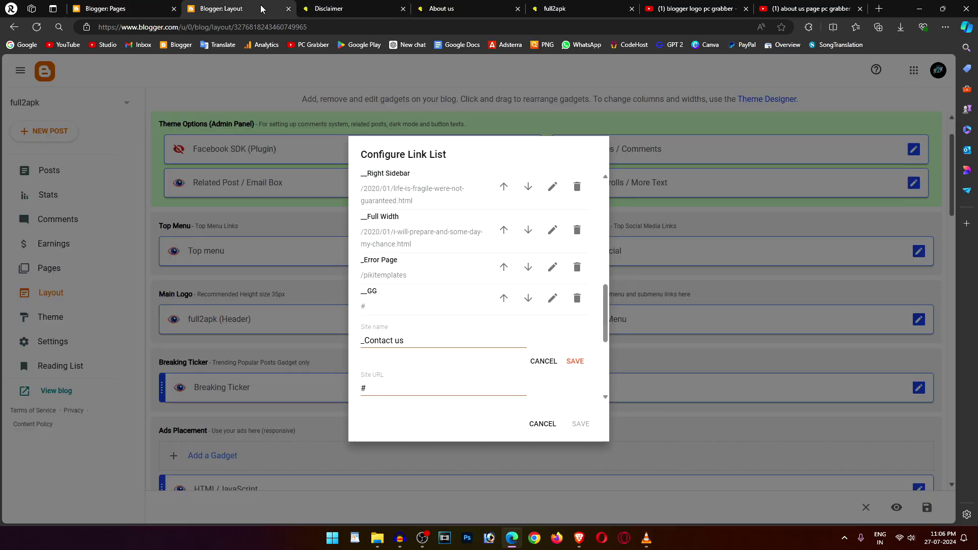
scroll(398, 372, "down", 1)
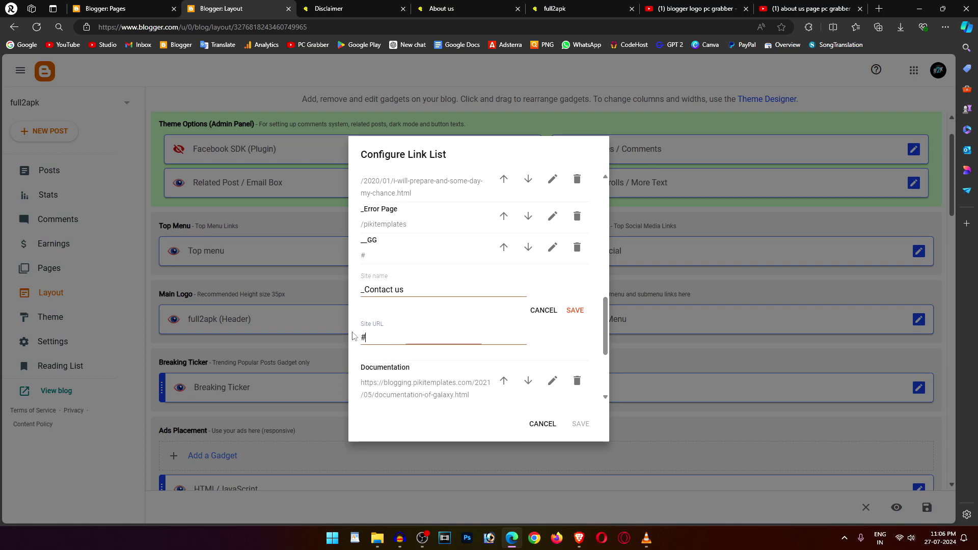
key("ctrl+v")
left_click(575, 310)
left_click(580, 424)
Test the Contact us link in the Features menu on the blog's Disclaimer page.
key("ctrl+Tab")
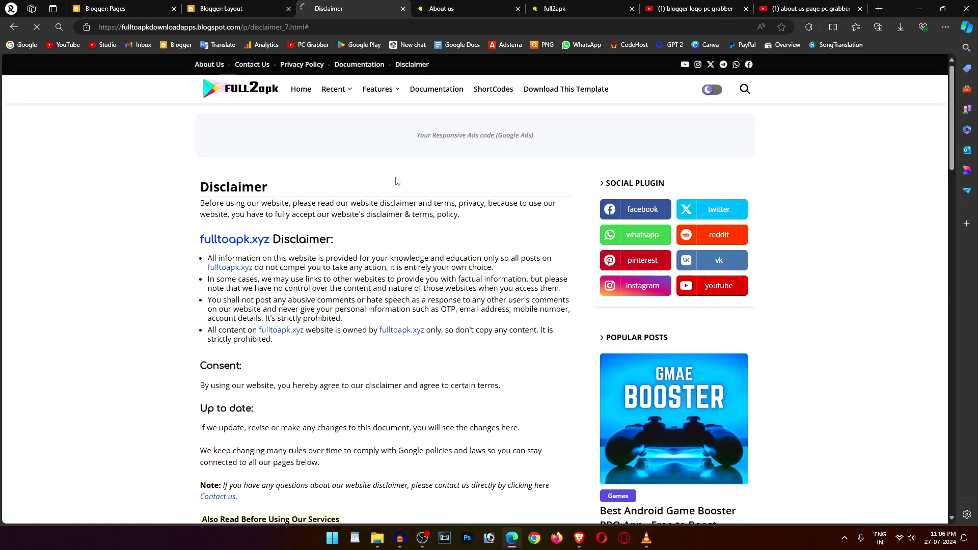
mouse_move(379, 89)
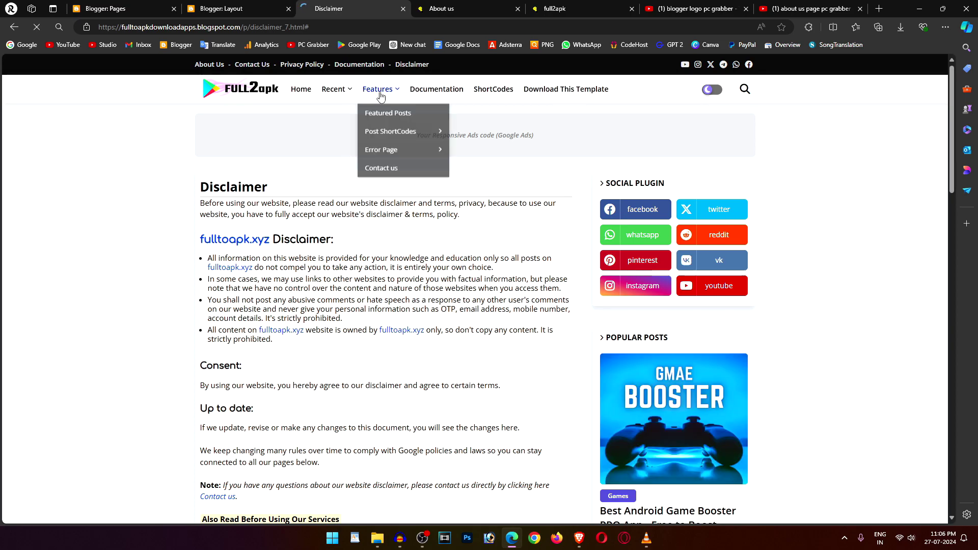
left_click(383, 169)
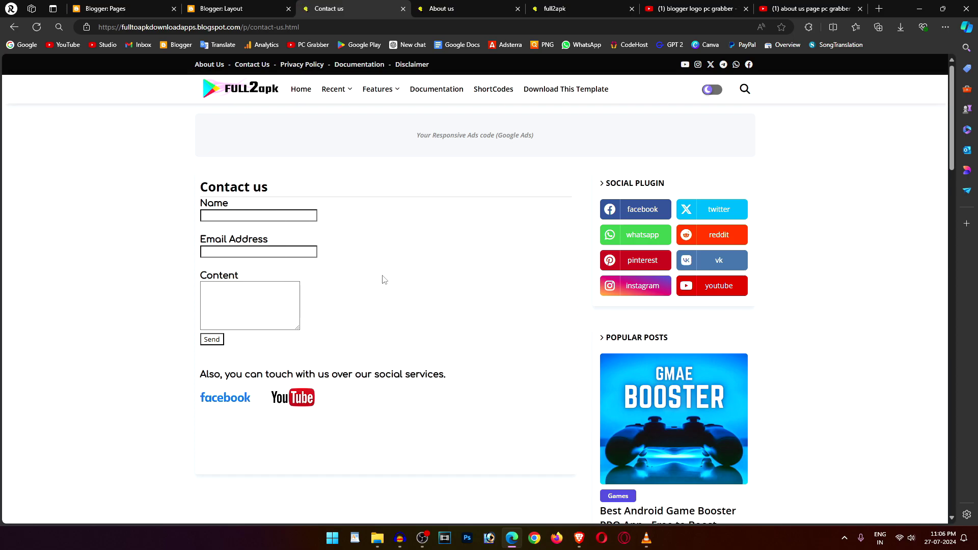
Search YouTube for "contact us pc grabber" and look through the results for the Blogger Contact us page tutorial.
left_click(696, 9)
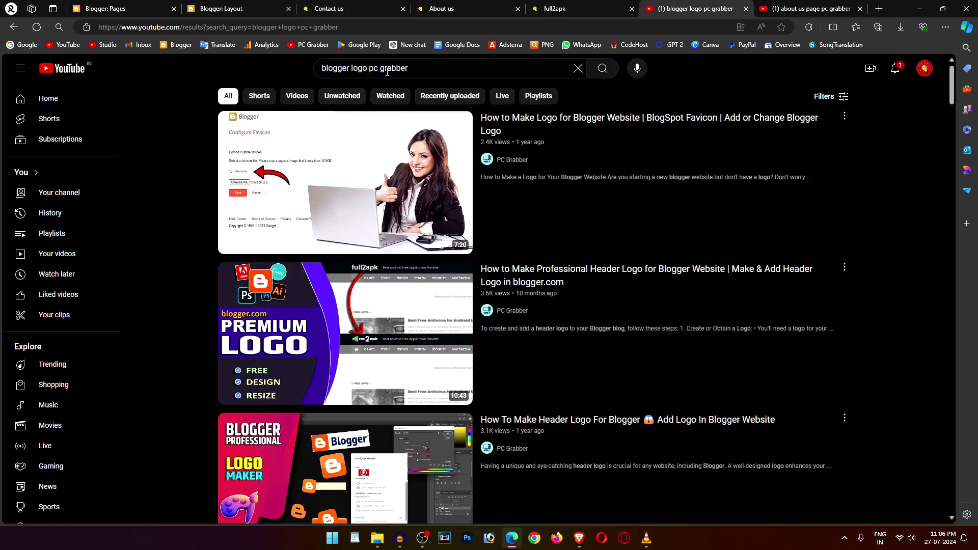
left_click_drag(370, 68, 322, 68)
key("BackSpace")
type("c")
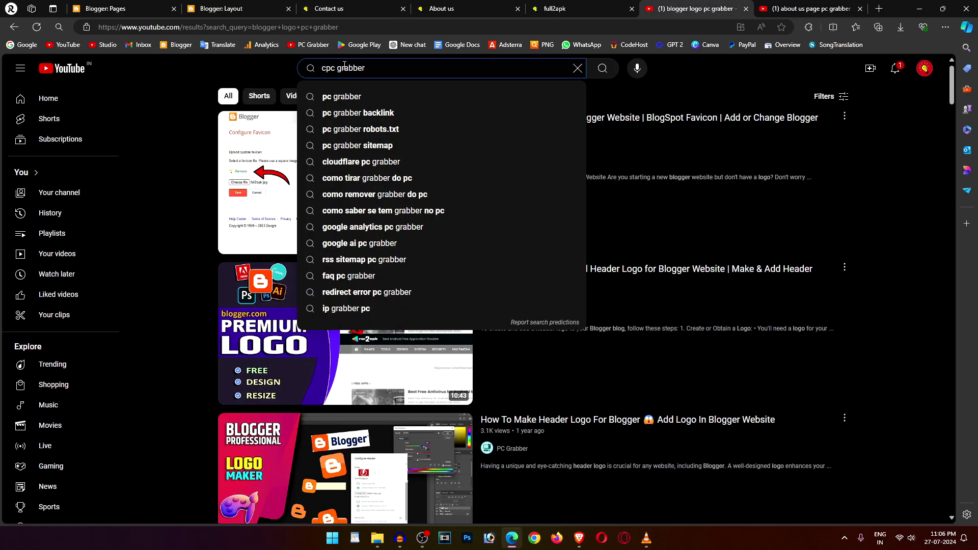
type("ontact ")
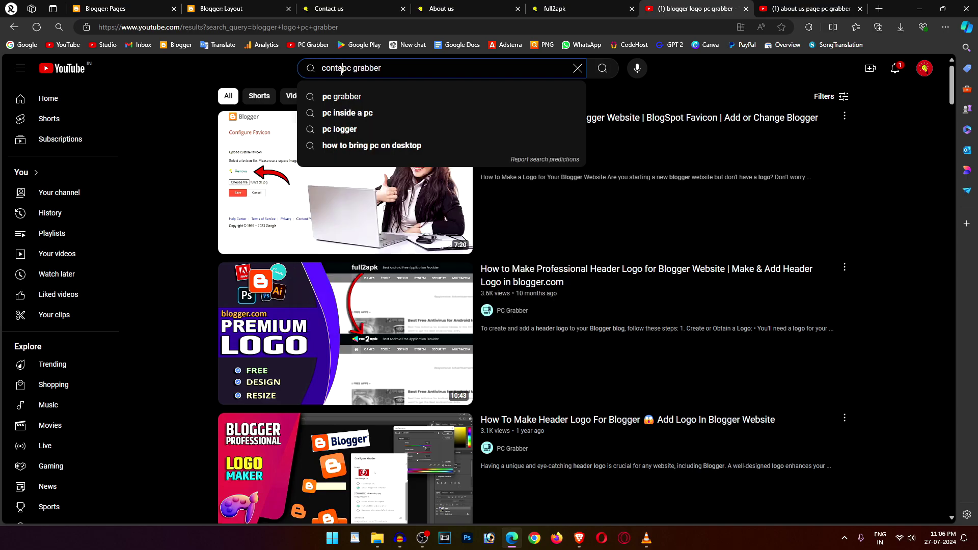
type("us")
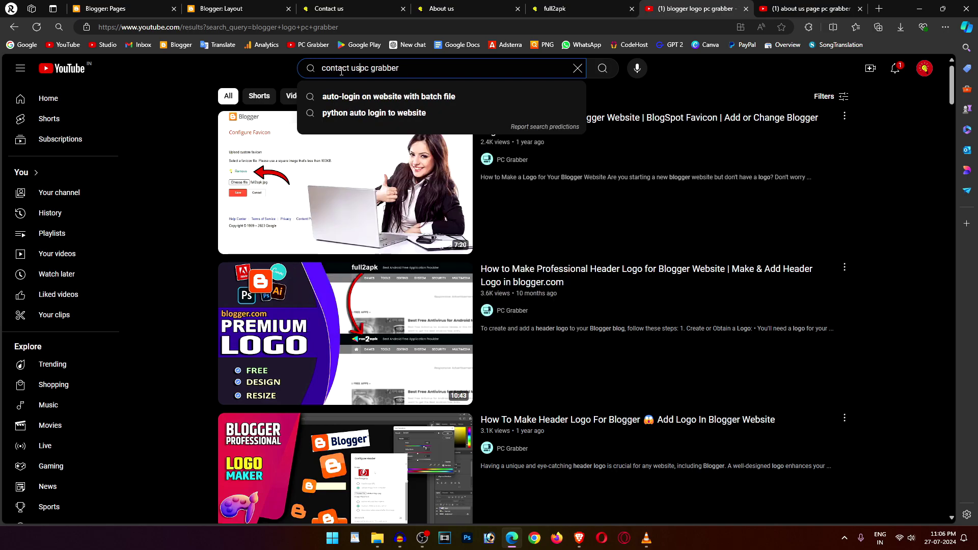
key("Return")
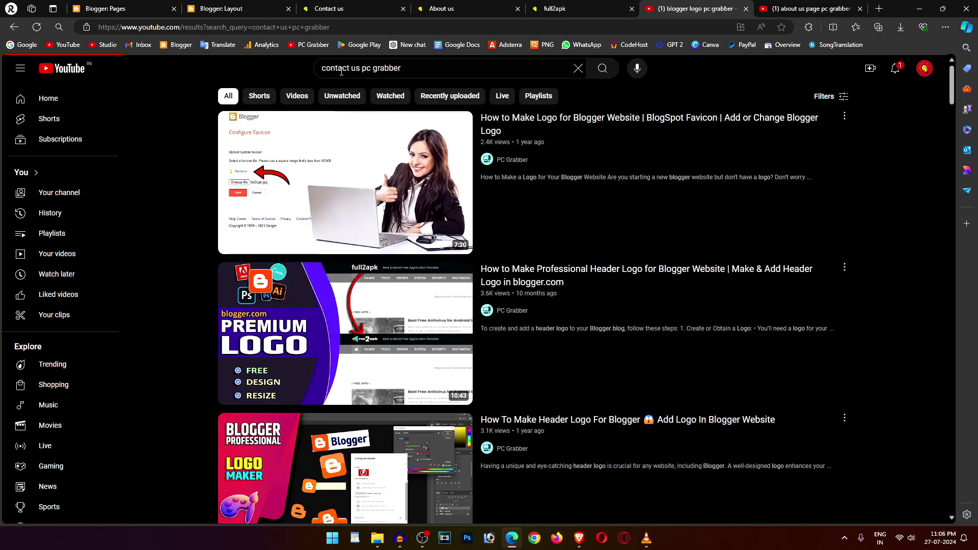
scroll(560, 173, "down", 3)
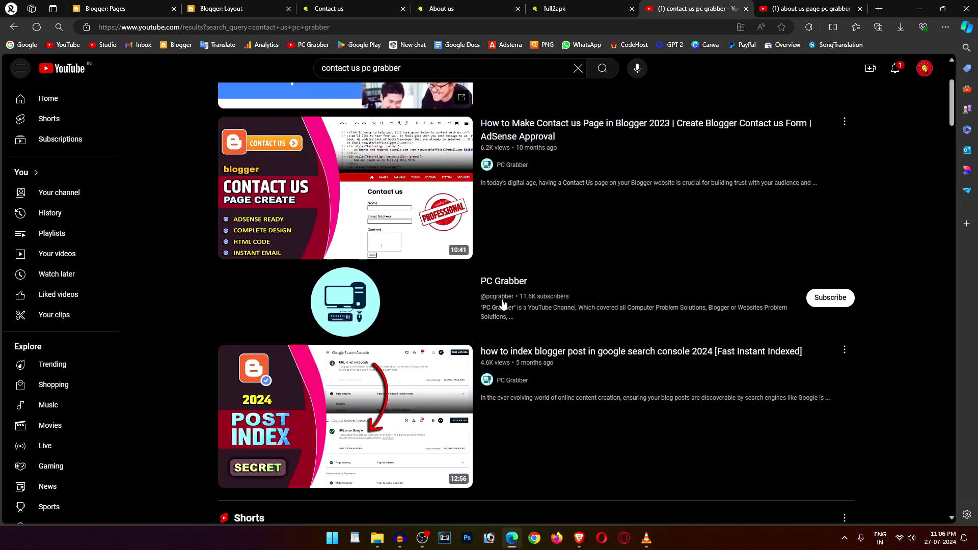
mouse_move(516, 140)
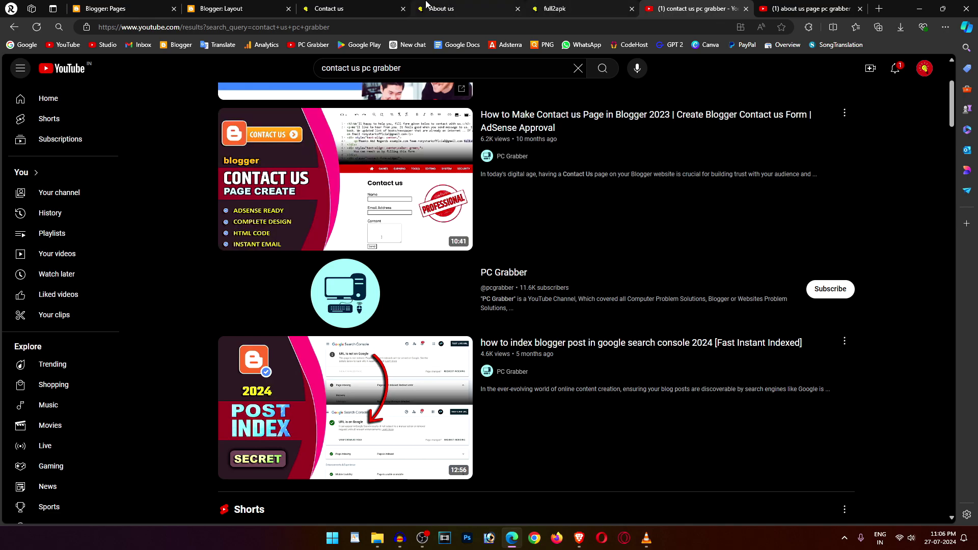
Switch back to the blog's Contact us page and load the blog's home page.
left_click(326, 6)
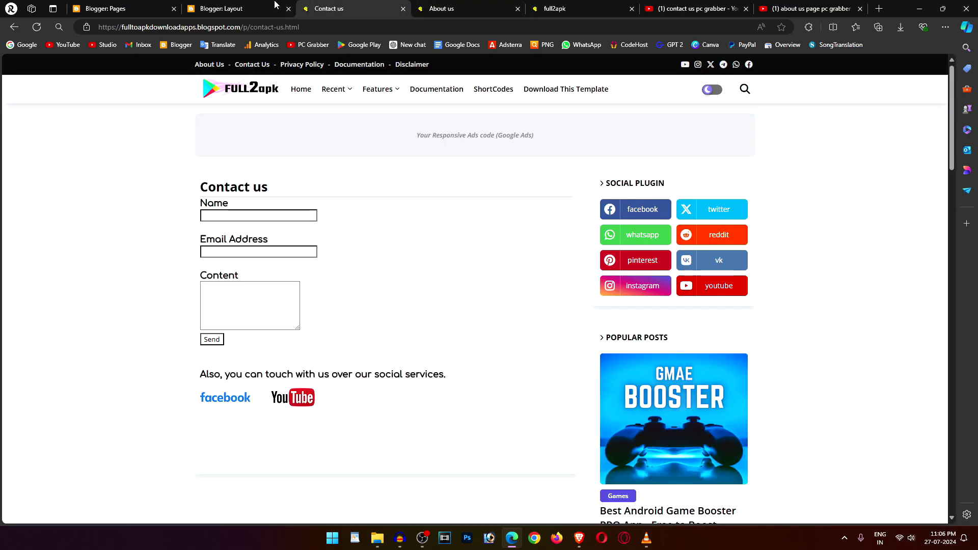
left_click(240, 8)
left_click(367, 7)
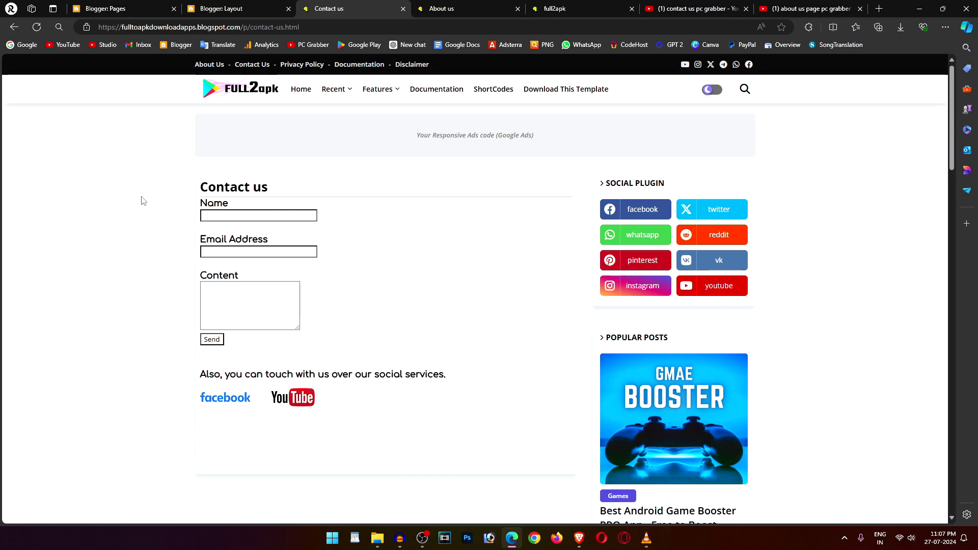
key("F5")
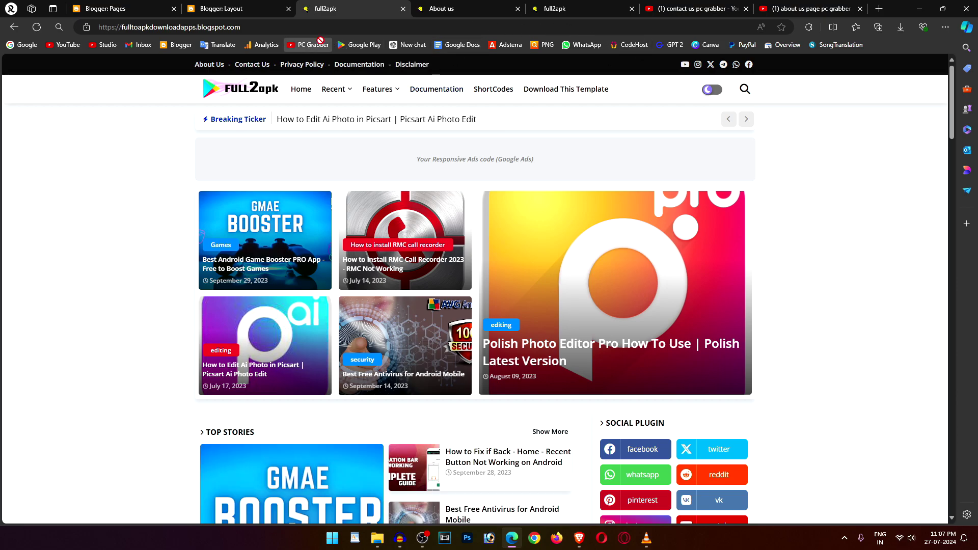
Open the PC Grabber YouTube channel in a new browser tab and look through its created playlists.
left_click_drag(412, 4, 412, 6)
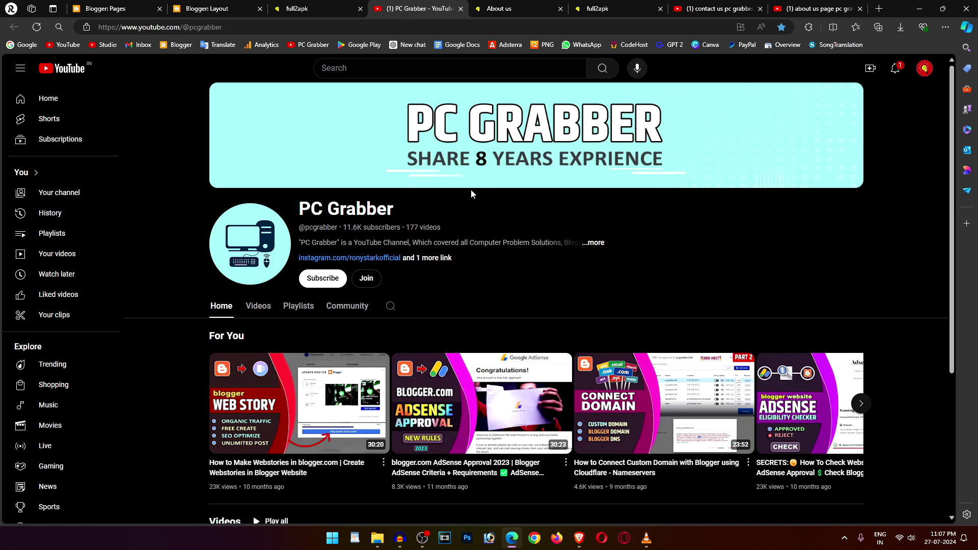
left_click(286, 309)
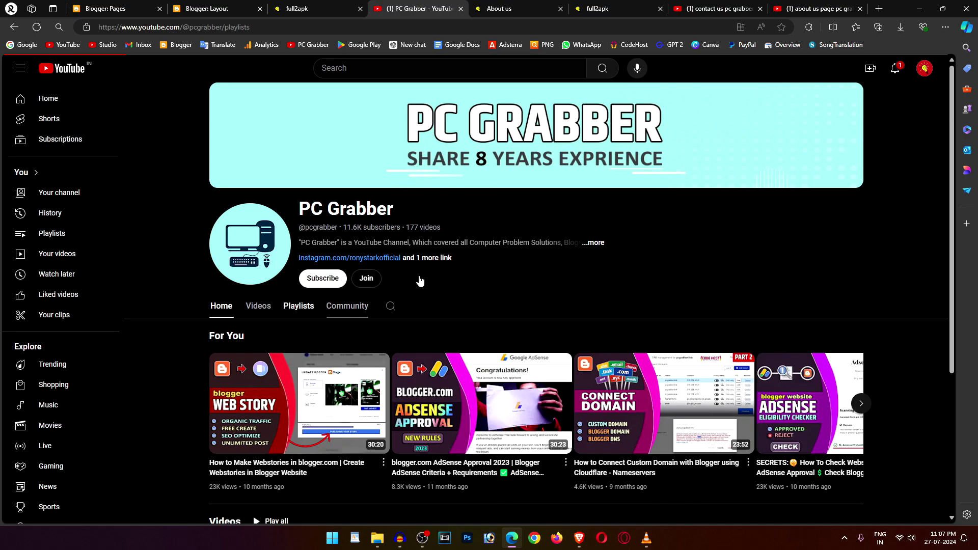
scroll(681, 292, "down", 2)
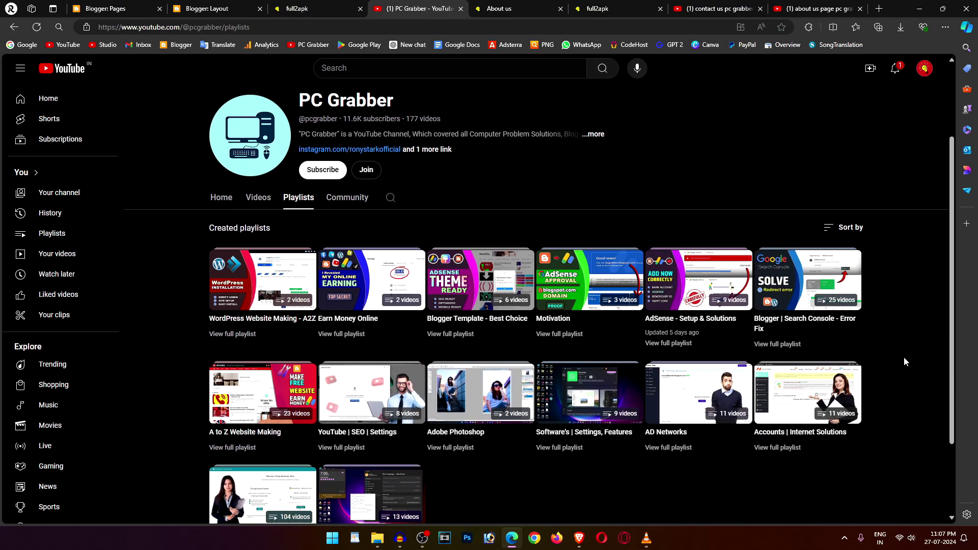
scroll(902, 352, "down", 2)
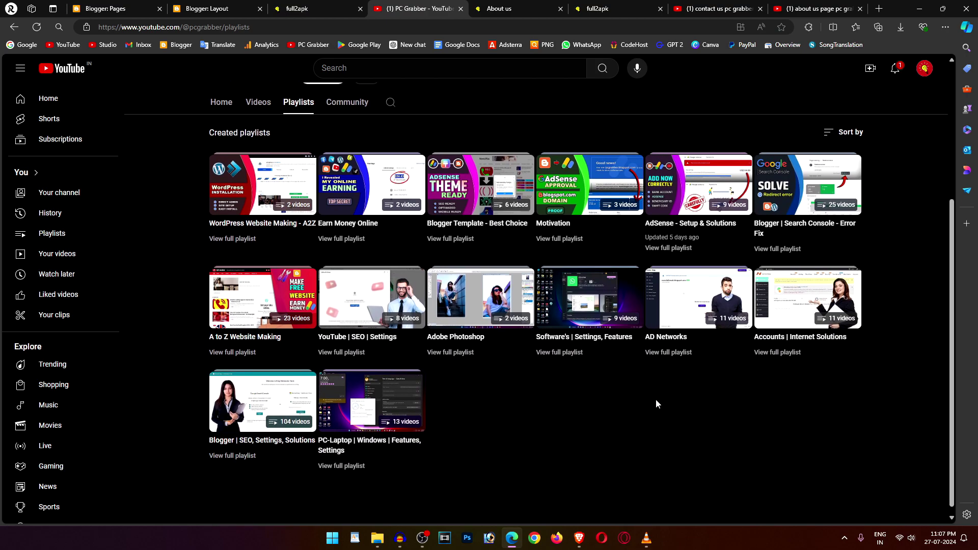